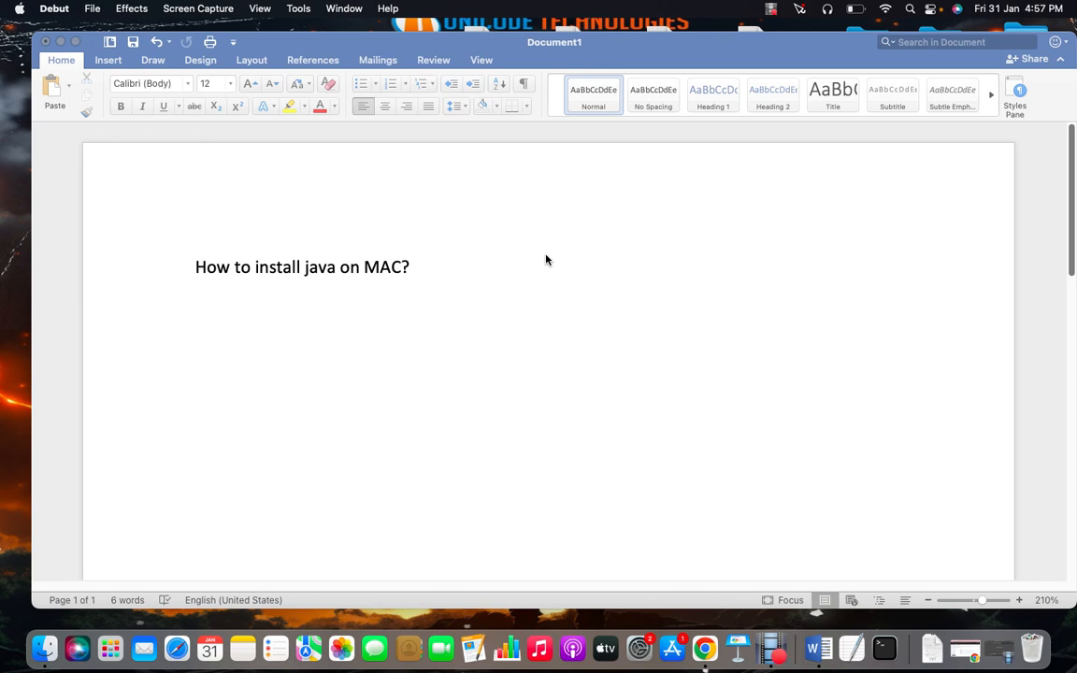
Step: Switch to Chrome and run a web search for "downlaod java"
left_click(540, 280)
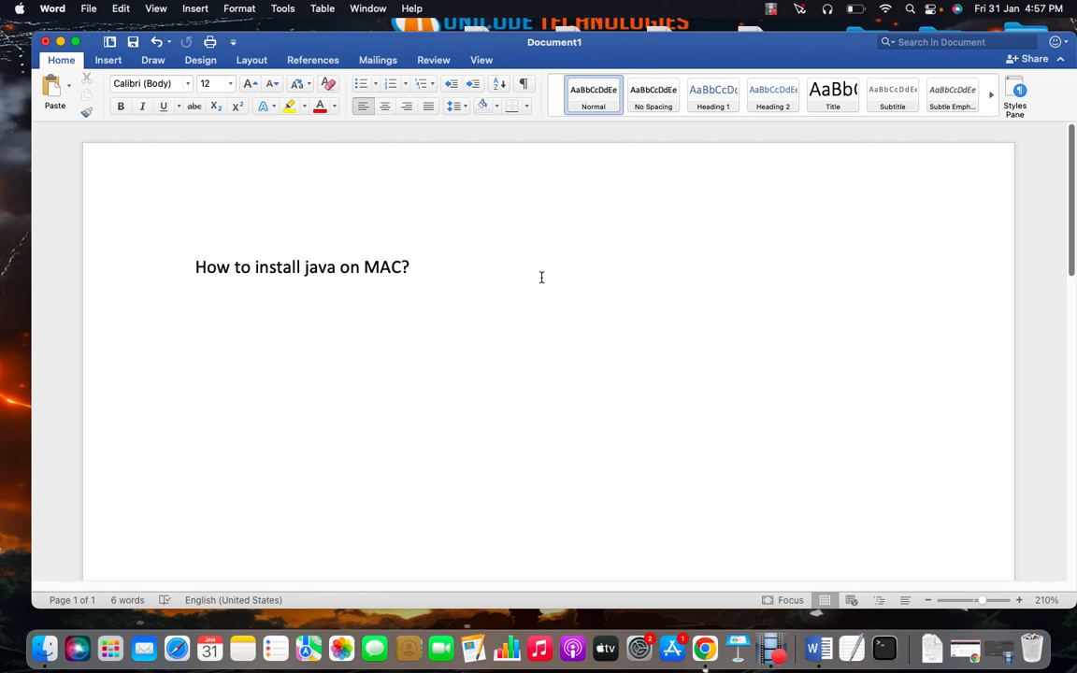
left_click(703, 633)
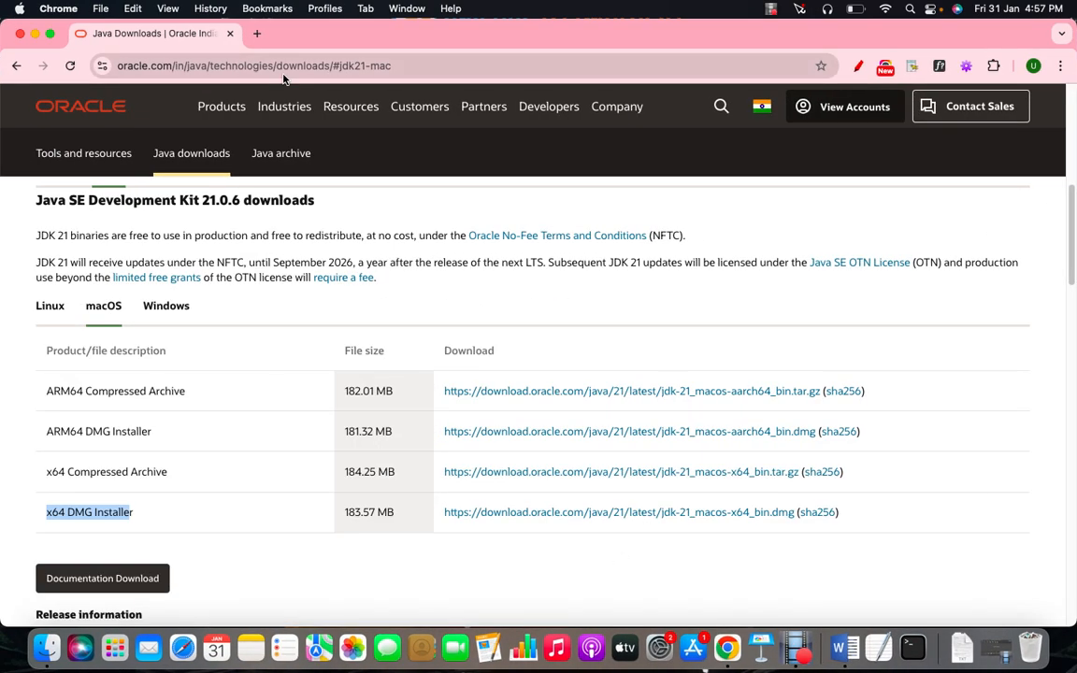
scroll(253, 126, "up", 5)
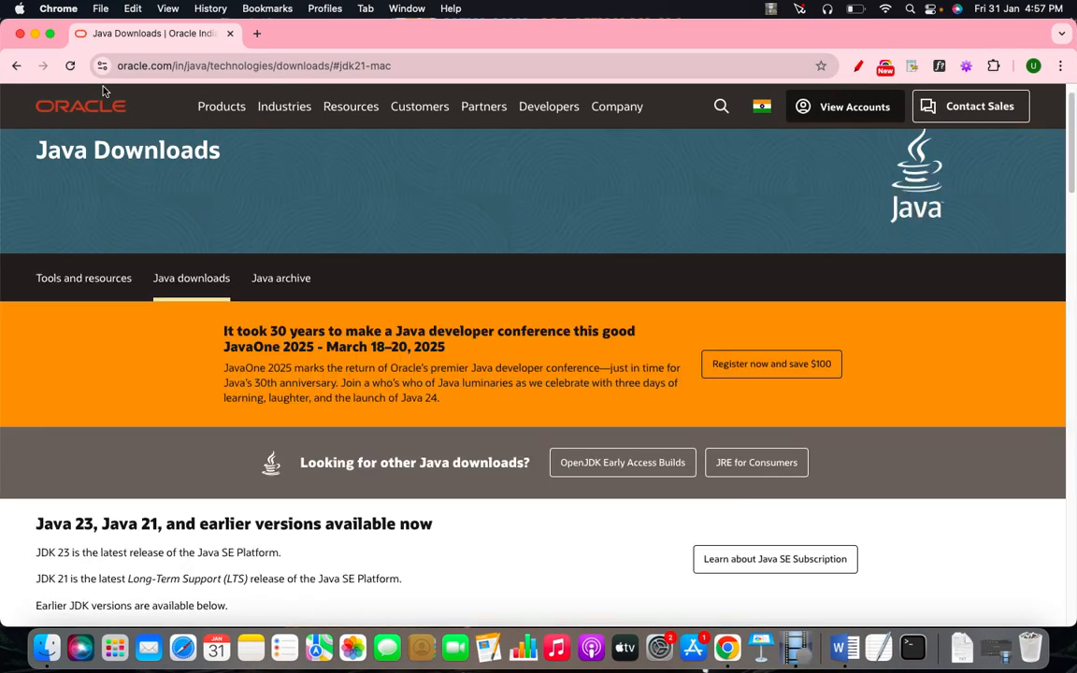
left_click(23, 70)
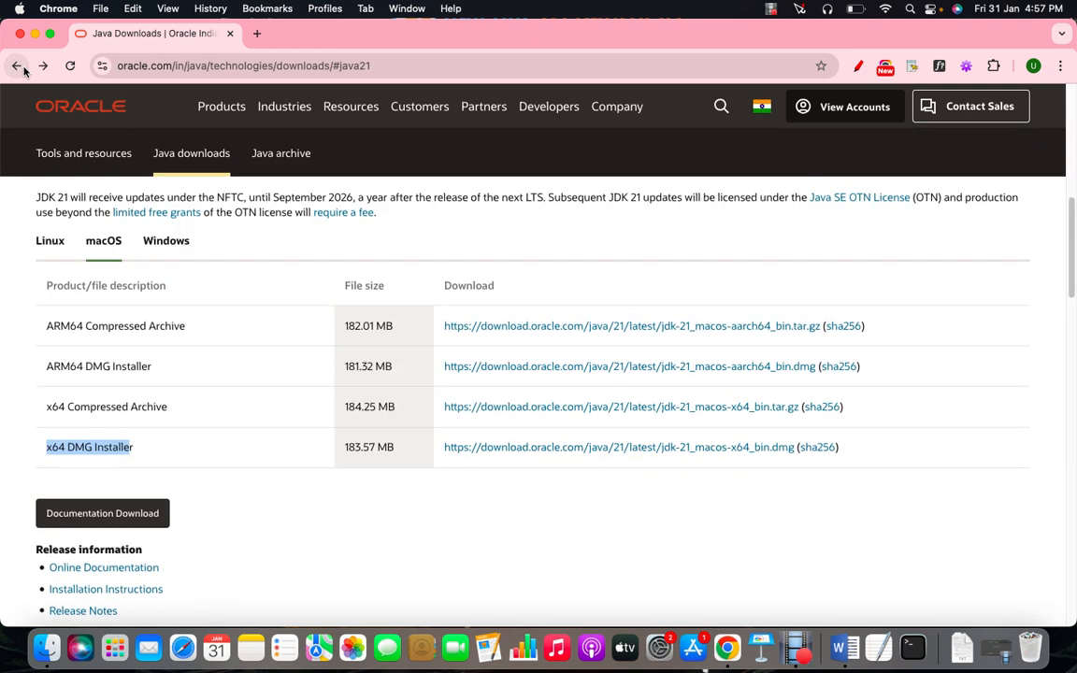
left_click(208, 67)
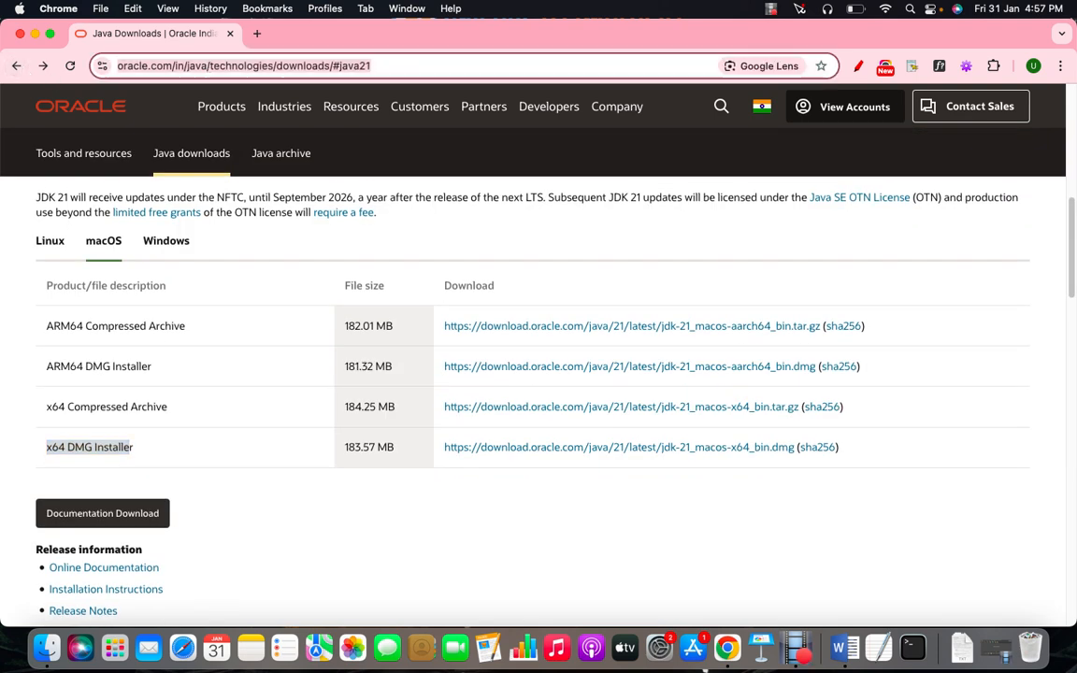
type("downlaod java")
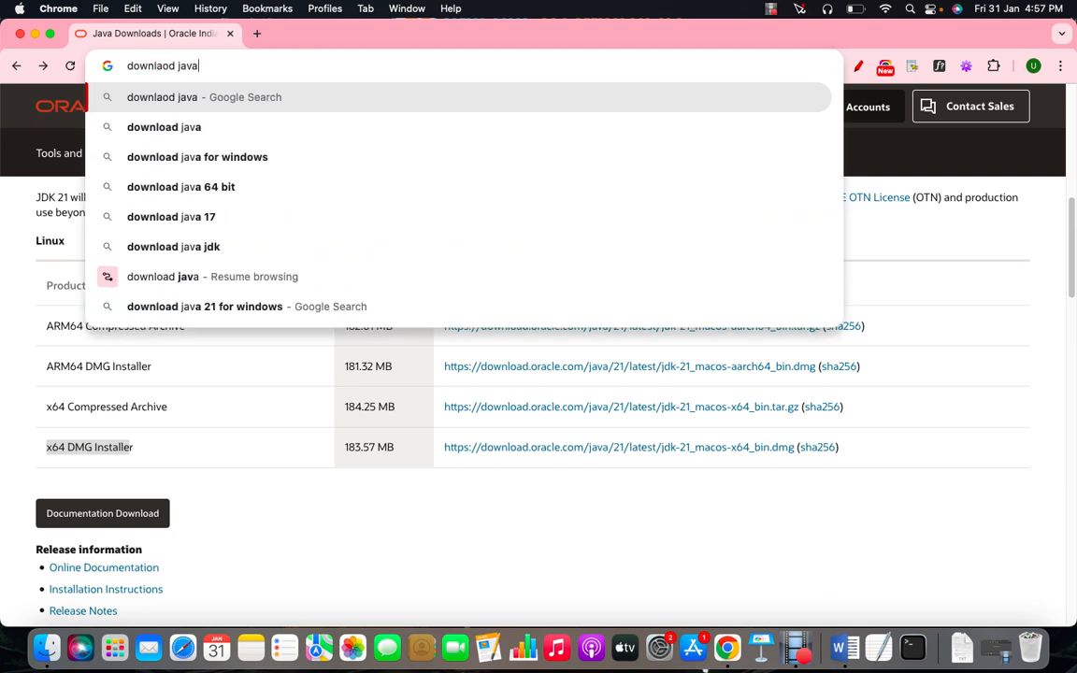
key("Return")
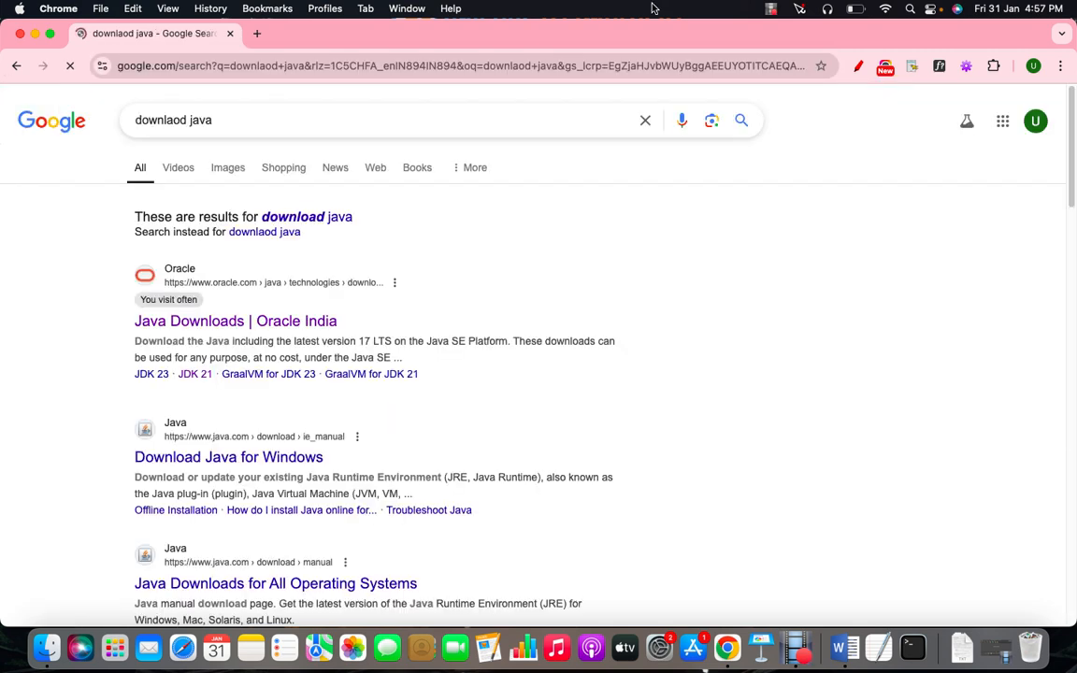
Step: Mark the Oracle Java Downloads result in red, cross out the Download Java for Windows result, and exit the annotation tool
left_click(911, 67)
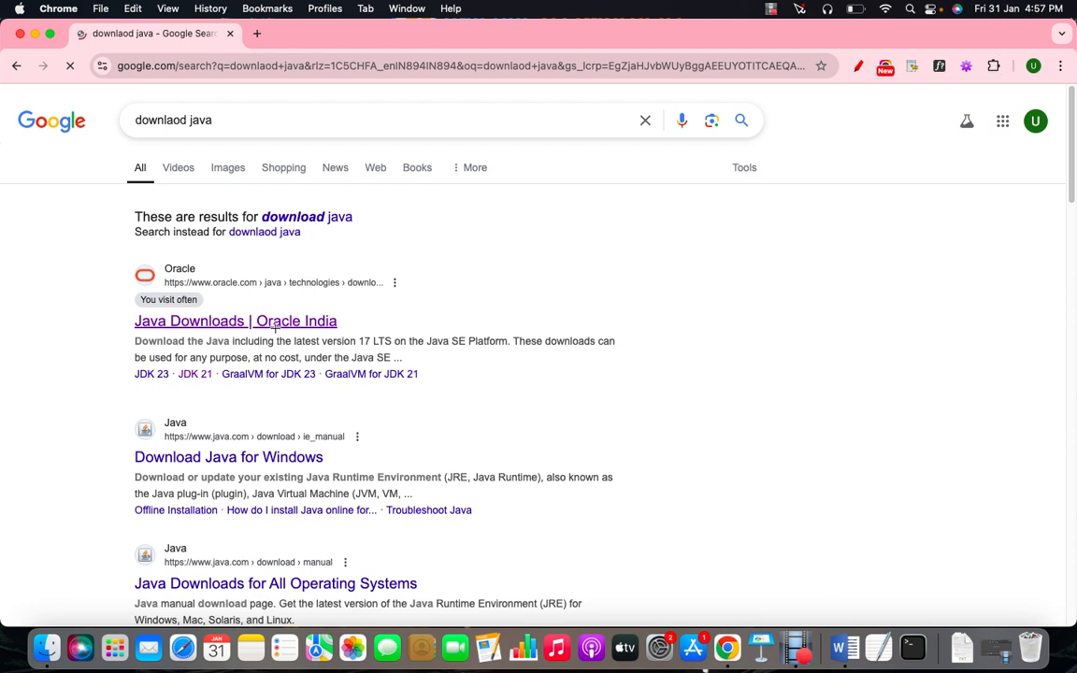
mouse_move(268, 312)
left_mouse_down()
mouse_move(144, 300)
mouse_move(118, 324)
mouse_move(364, 321)
mouse_move(236, 314)
left_mouse_up()
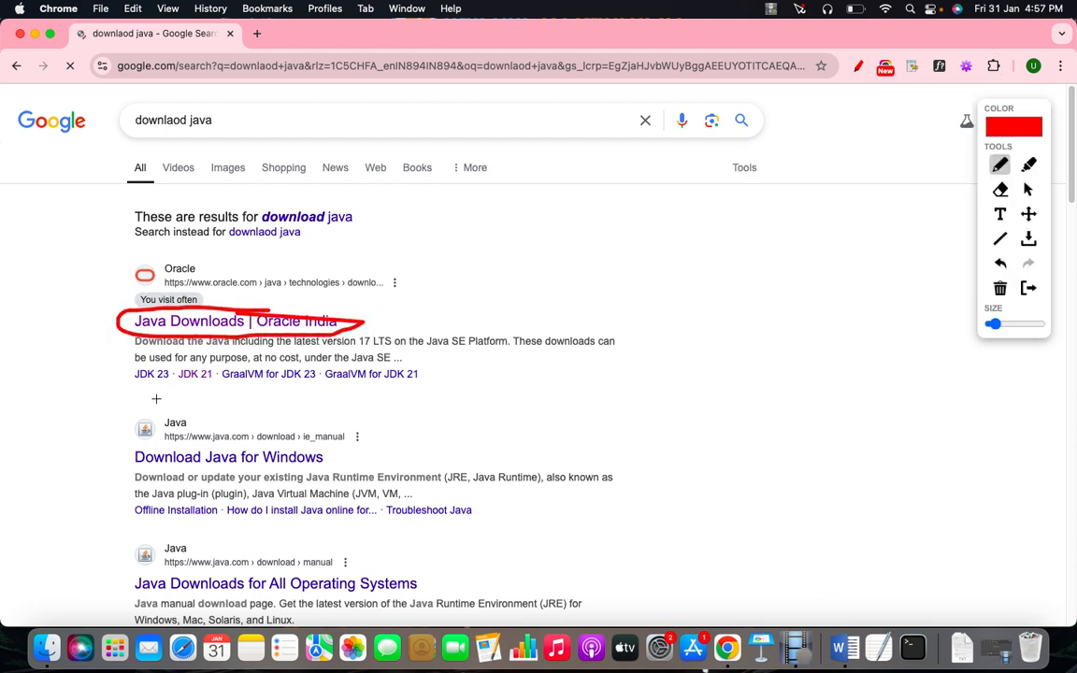
mouse_move(199, 243)
left_mouse_down()
mouse_move(133, 250)
mouse_move(165, 287)
left_mouse_up()
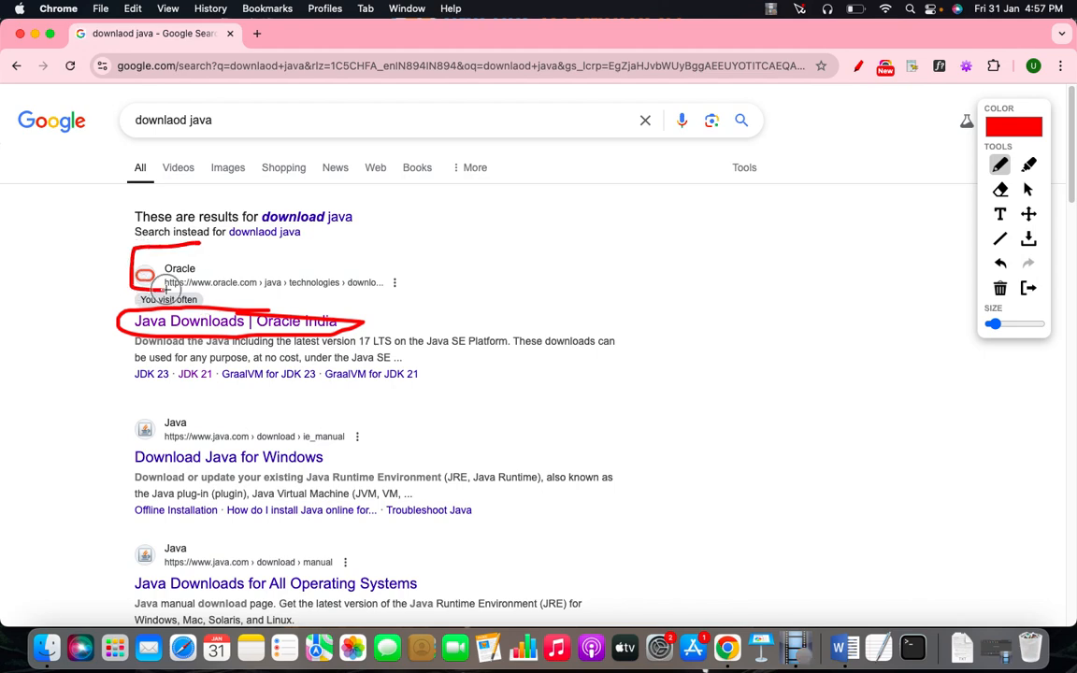
left_click_drag(224, 412, 183, 487)
left_click_drag(179, 420, 271, 479)
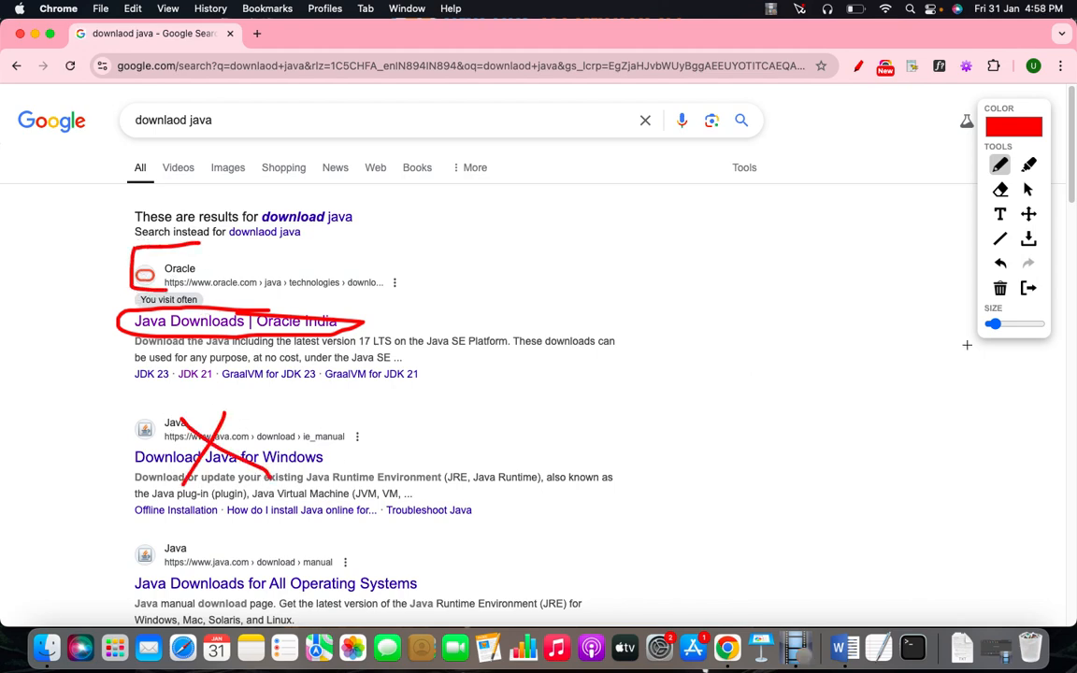
left_click(1030, 287)
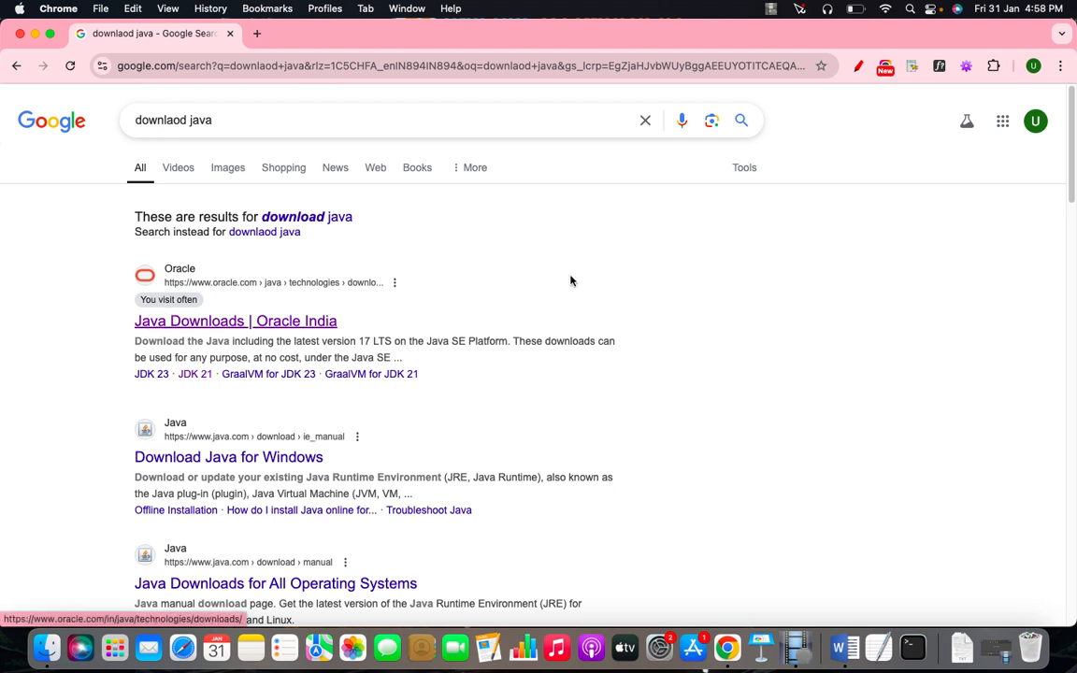
Step: Open the Java Downloads | Oracle India search result and go to its JDK download listings
scroll(548, 328, "down", 3)
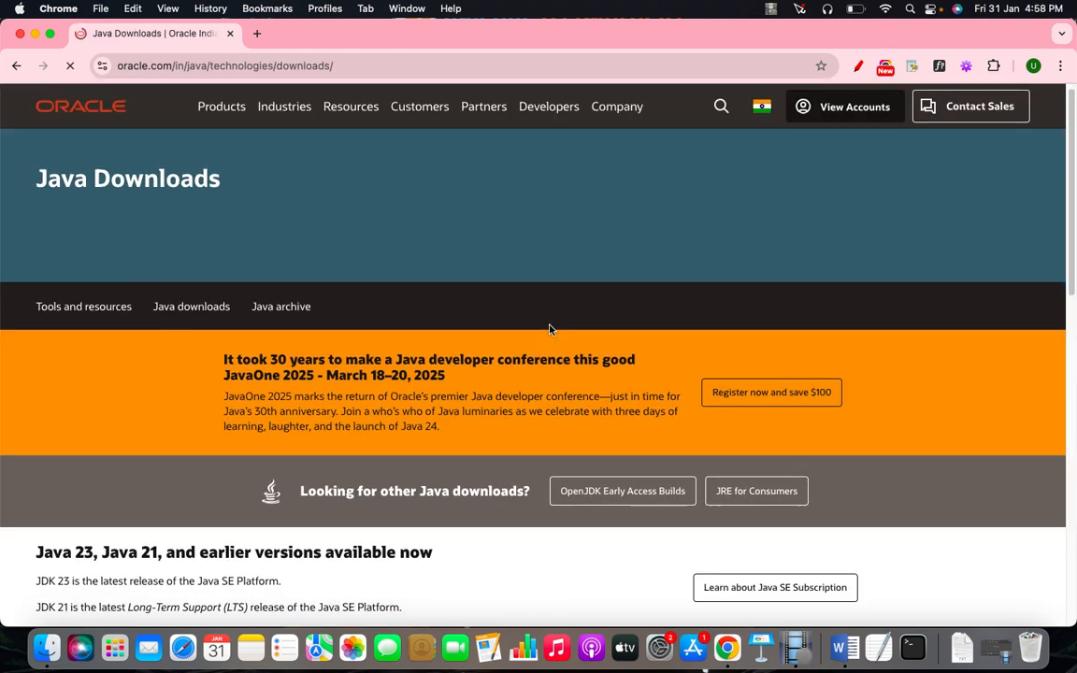
scroll(550, 331, "down", 5)
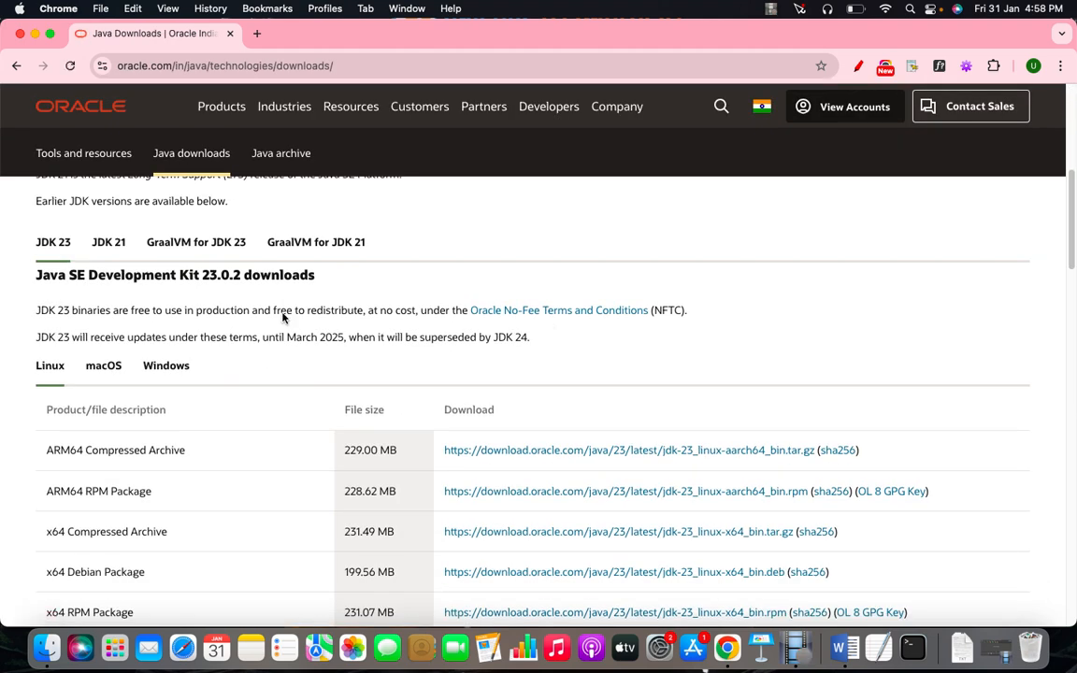
scroll(181, 290, "up", 1)
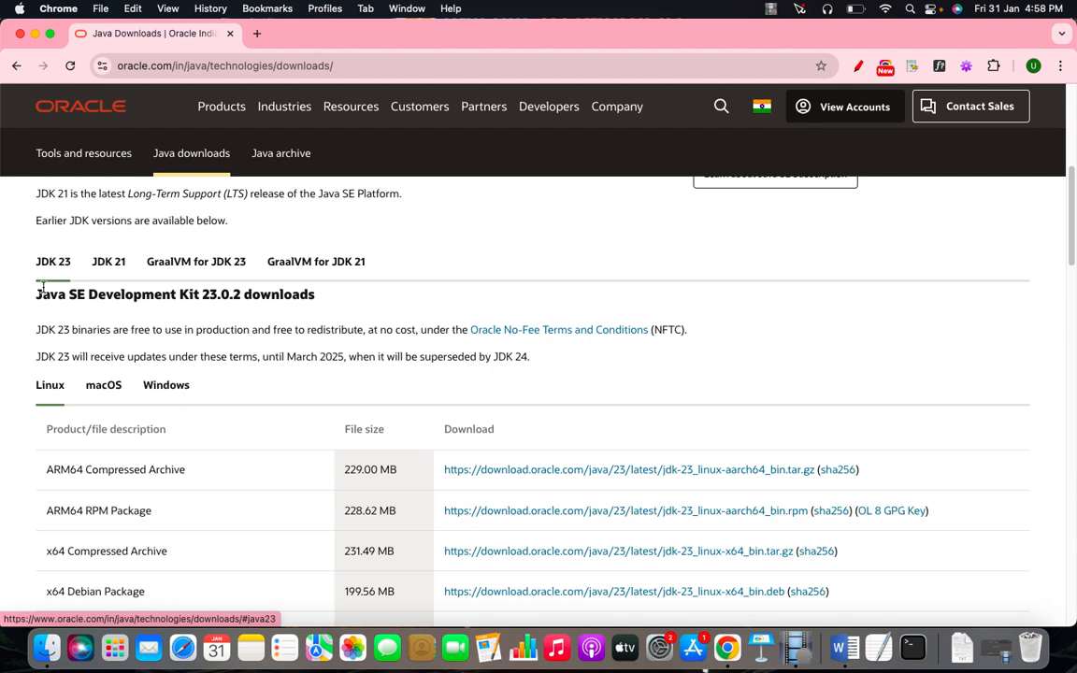
Step: Display the JDK 21 downloads for macOS
left_click(106, 265)
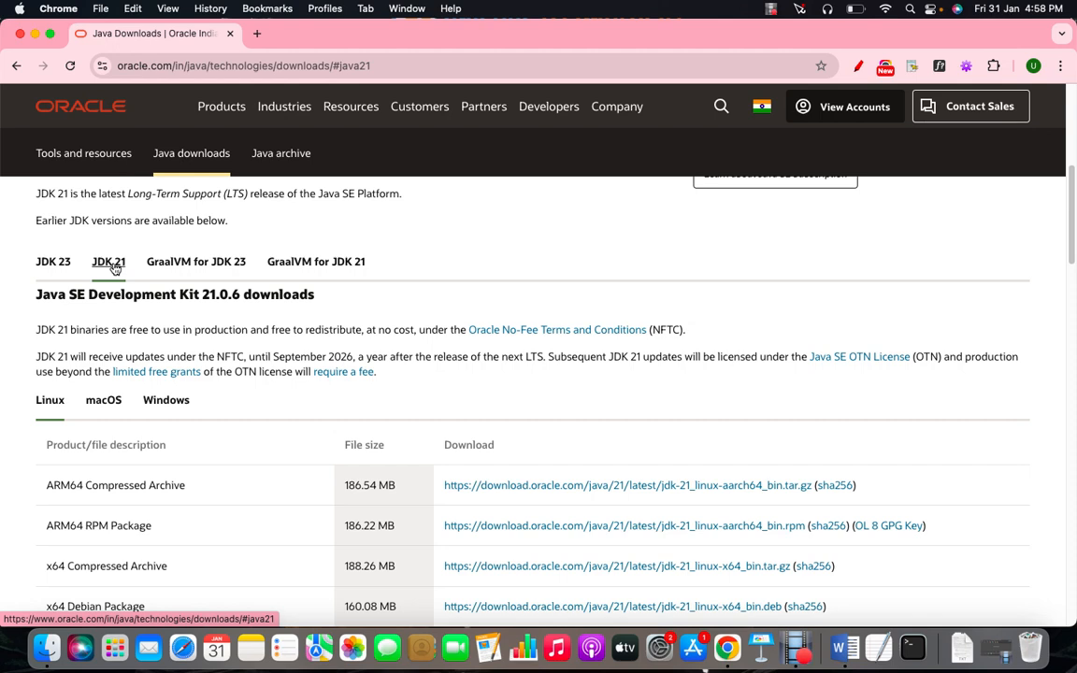
scroll(114, 269, "down", 2)
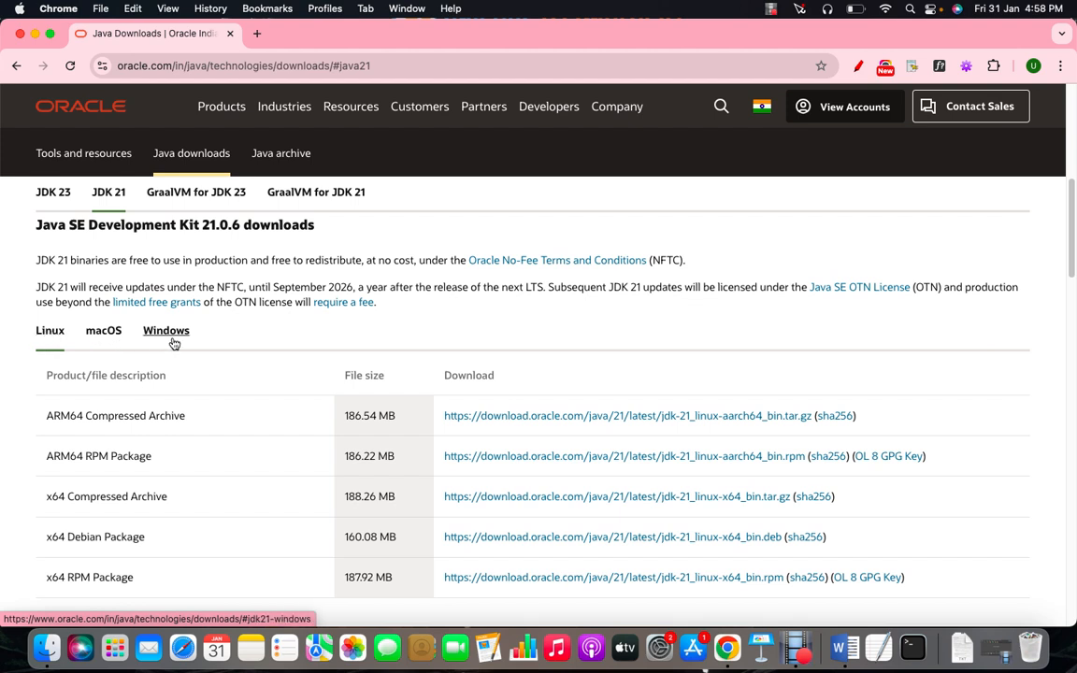
left_click(103, 332)
scroll(103, 343, "down", 2)
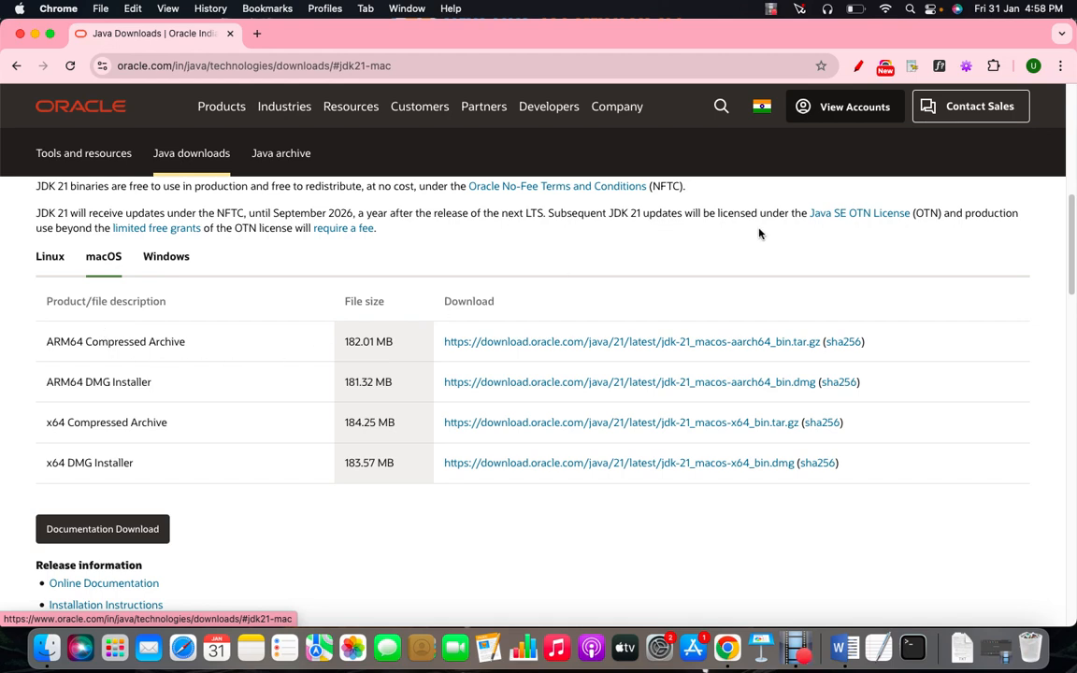
Step: Circle the ARM64 and x64 DMG Installer entries in red and cross out both Compressed Archive entries
left_click(859, 66)
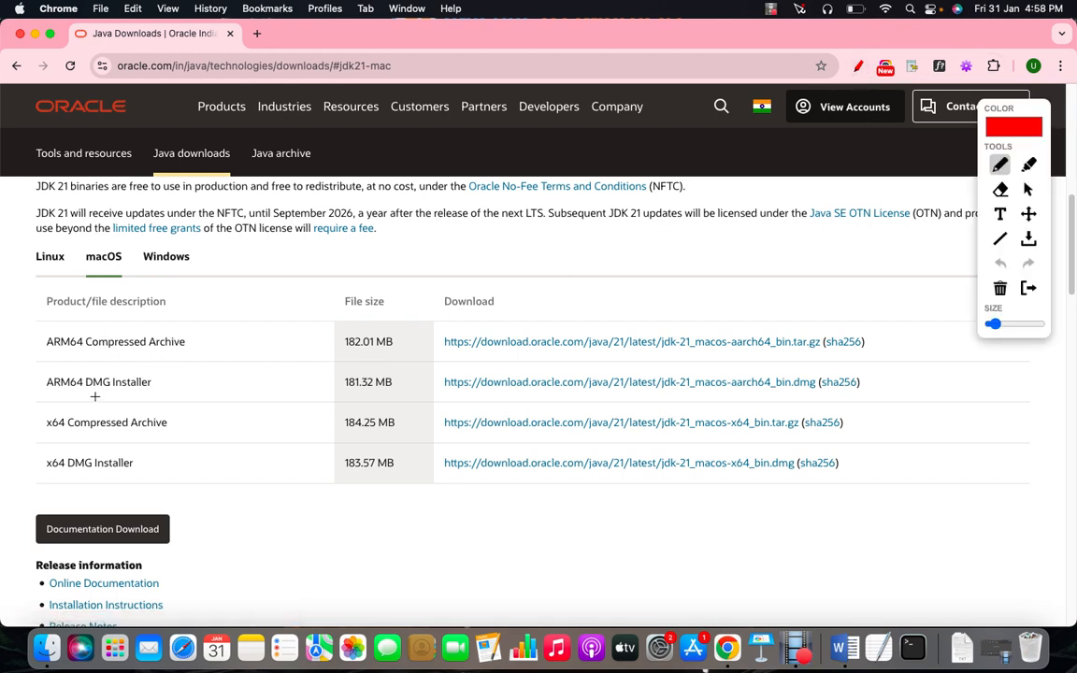
mouse_move(41, 390)
left_mouse_down()
mouse_move(72, 399)
mouse_move(168, 379)
mouse_move(112, 364)
mouse_move(42, 374)
left_mouse_up()
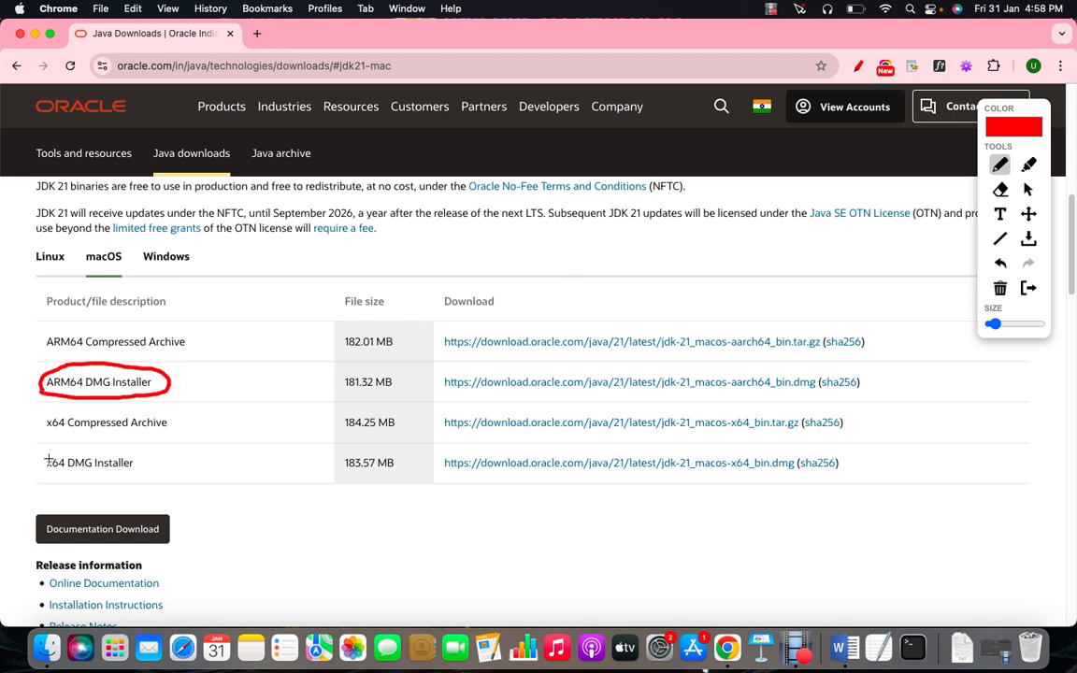
mouse_move(46, 450)
left_mouse_down()
mouse_move(34, 481)
mouse_move(142, 479)
mouse_move(127, 447)
mouse_move(48, 449)
left_mouse_up()
mouse_move(26, 343)
left_mouse_down()
mouse_move(33, 329)
mouse_move(38, 345)
left_mouse_up()
left_click_drag(29, 420, 38, 416)
left_click_drag(25, 417, 42, 430)
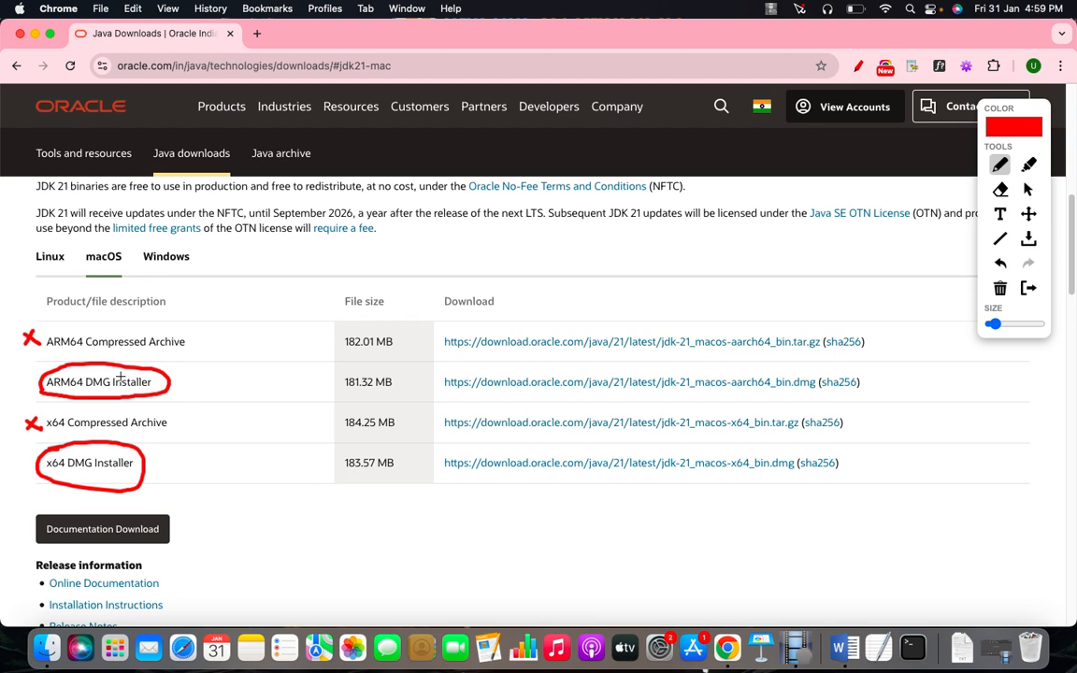
Step: Tick and underline the x64 DMG Installer entry, underline its download link, write "dmg" below the table, and exit the annotation tool
left_click_drag(11, 476, 34, 463)
left_click_drag(47, 475, 101, 473)
left_click_drag(448, 479, 729, 482)
left_click(802, 481)
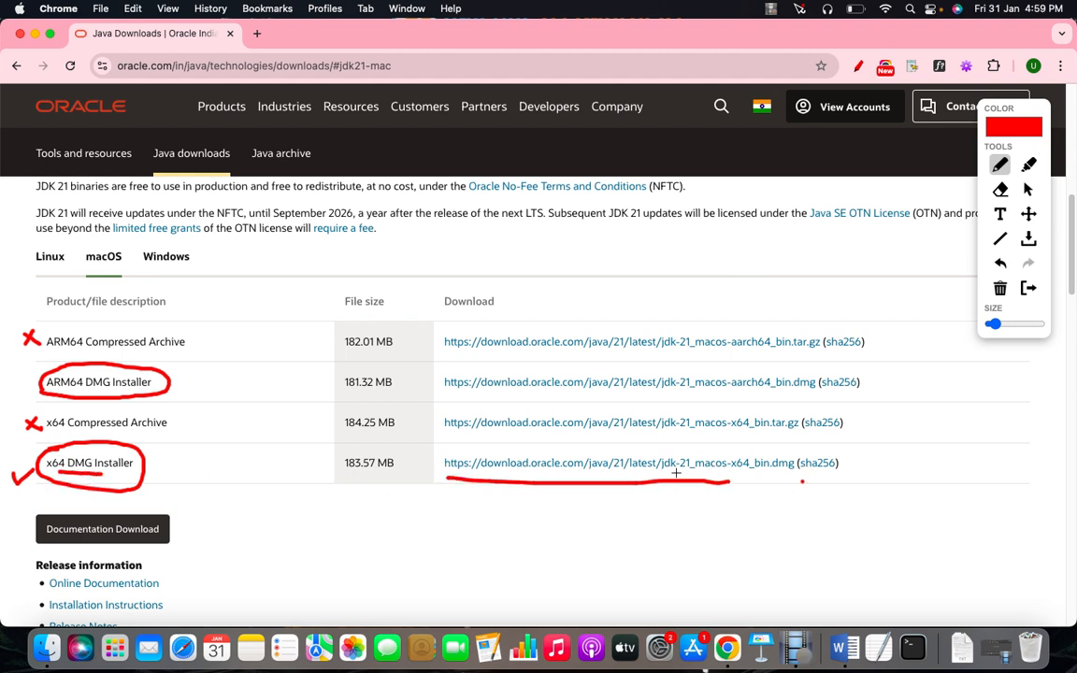
mouse_move(626, 570)
left_mouse_down()
mouse_move(627, 539)
mouse_move(642, 558)
mouse_move(695, 551)
mouse_move(699, 570)
mouse_move(670, 576)
left_mouse_up()
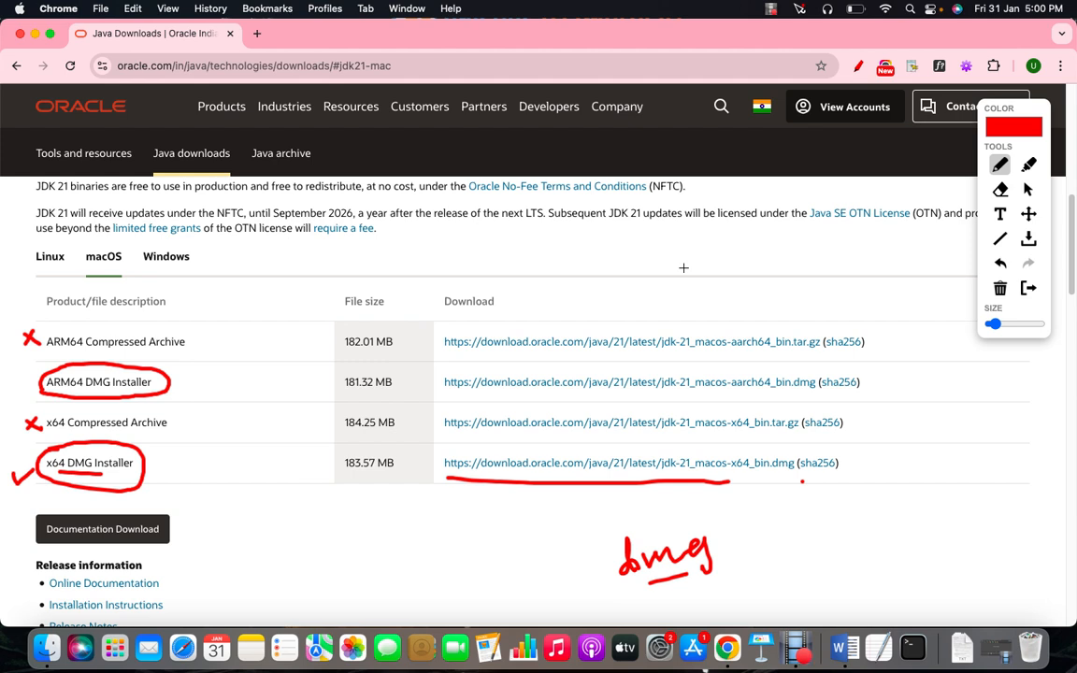
left_click(1029, 288)
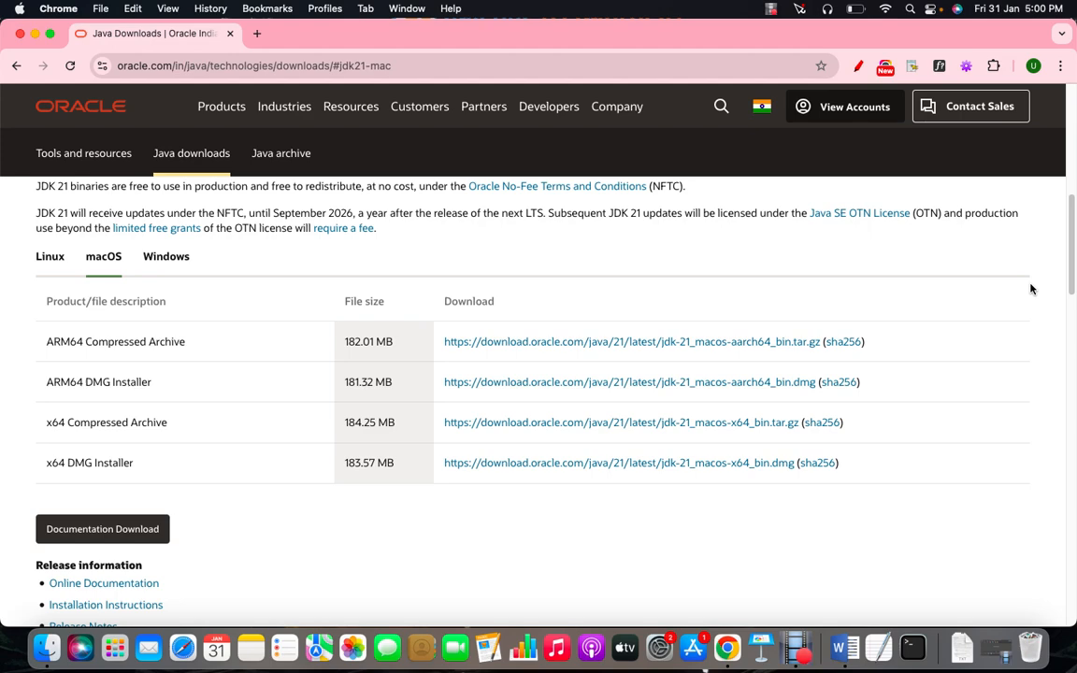
Step: Open Terminal and check the installed Java version with java -version
key("F4")
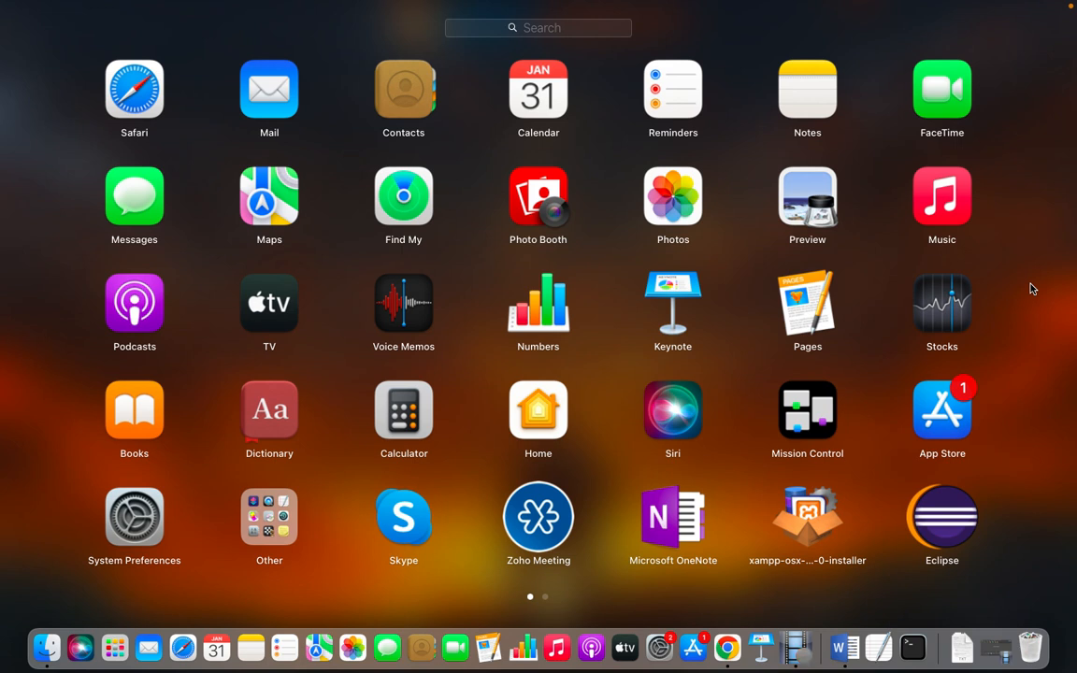
type("termin")
key("Return")
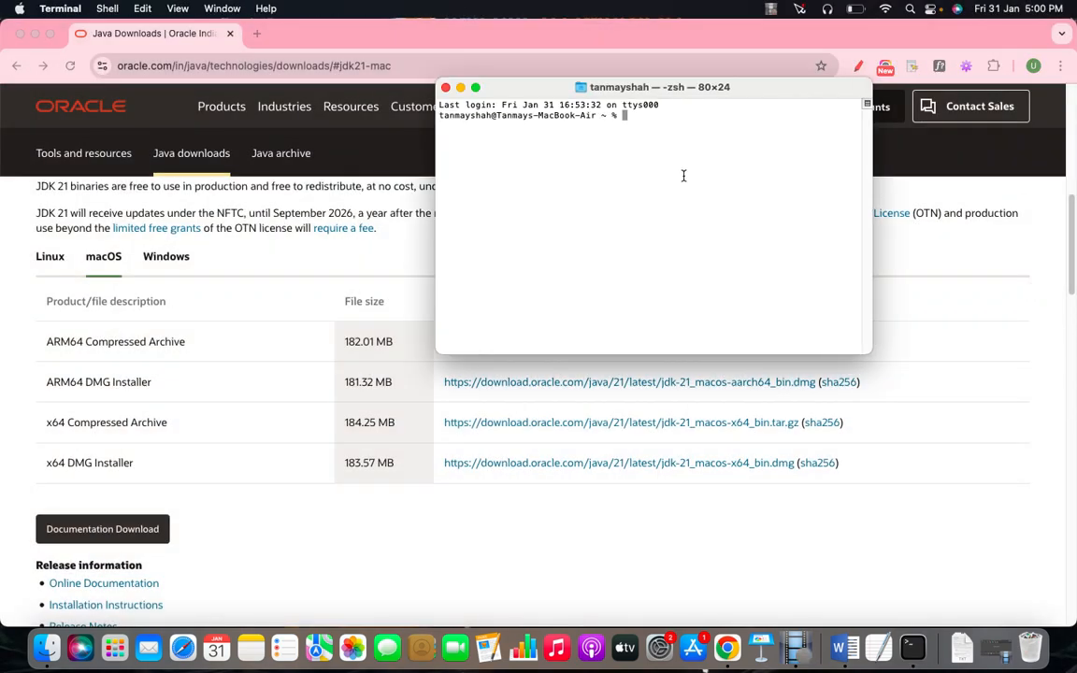
type("java -version")
key("Return")
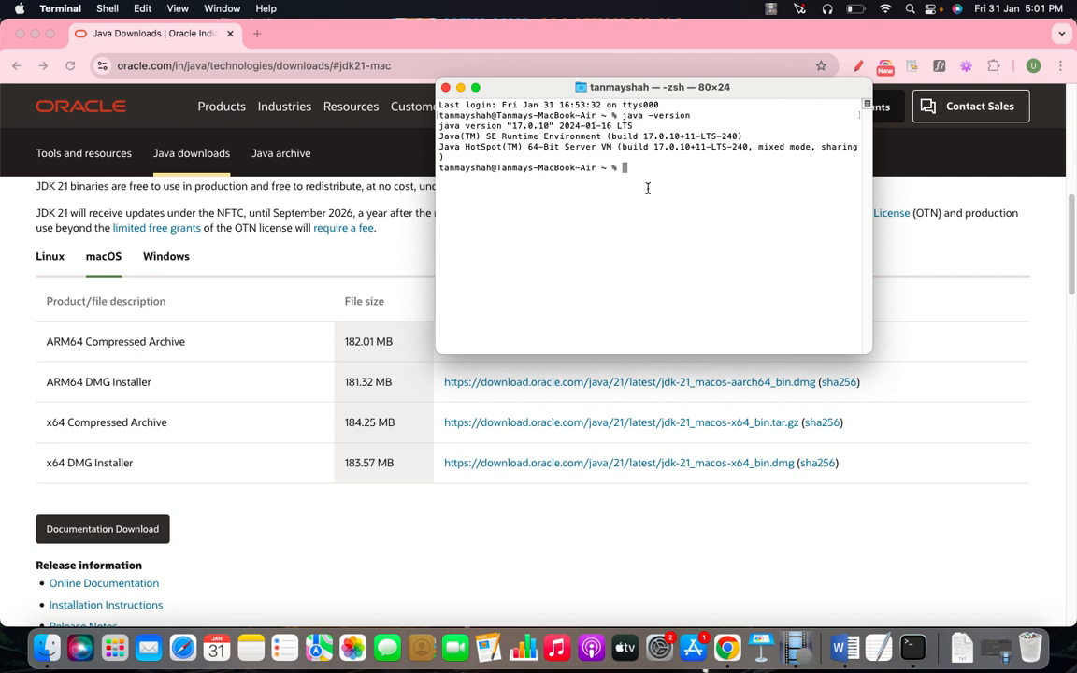
Step: Minimize the Chrome, Word and Terminal windows to clear the desktop
left_click(447, 409)
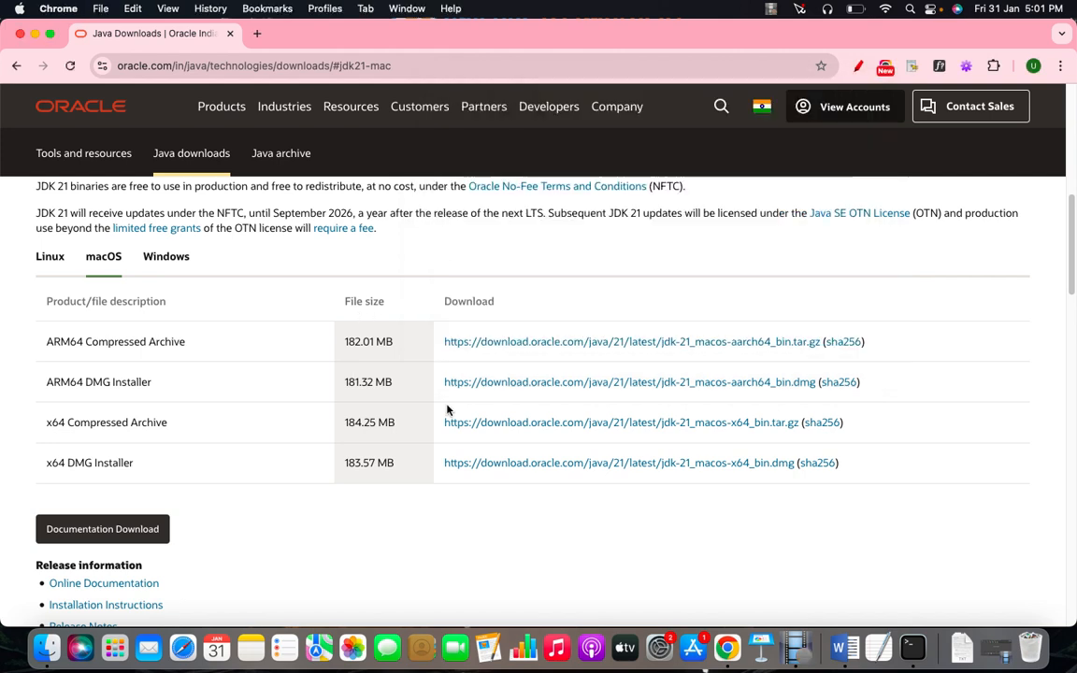
scroll(950, 401, "up", 1)
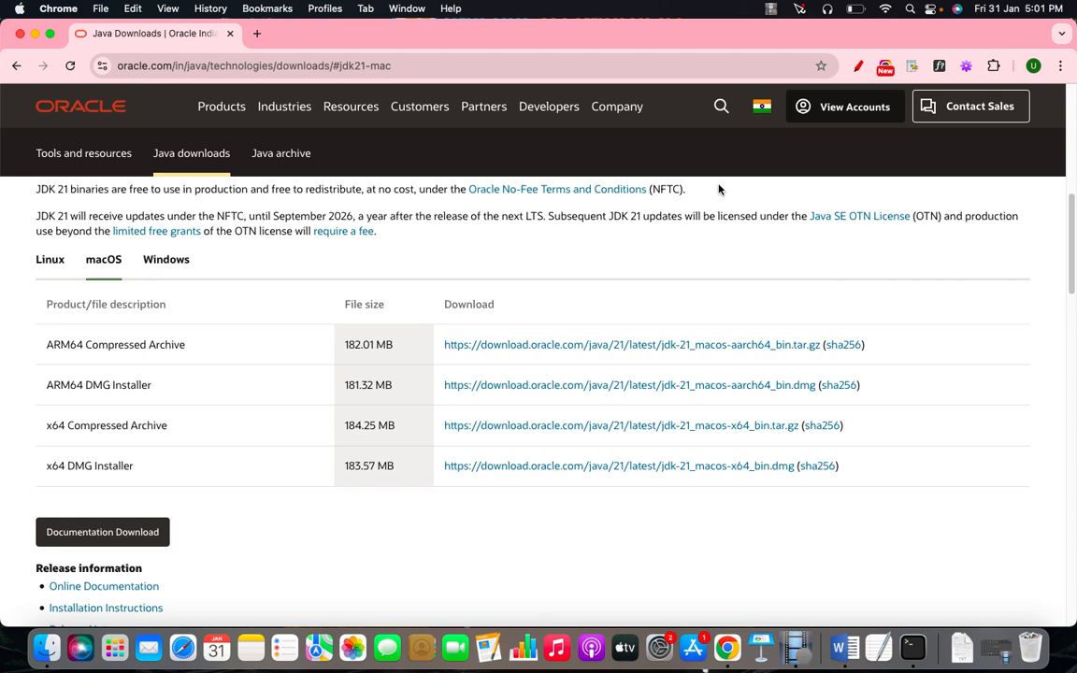
left_click(36, 34)
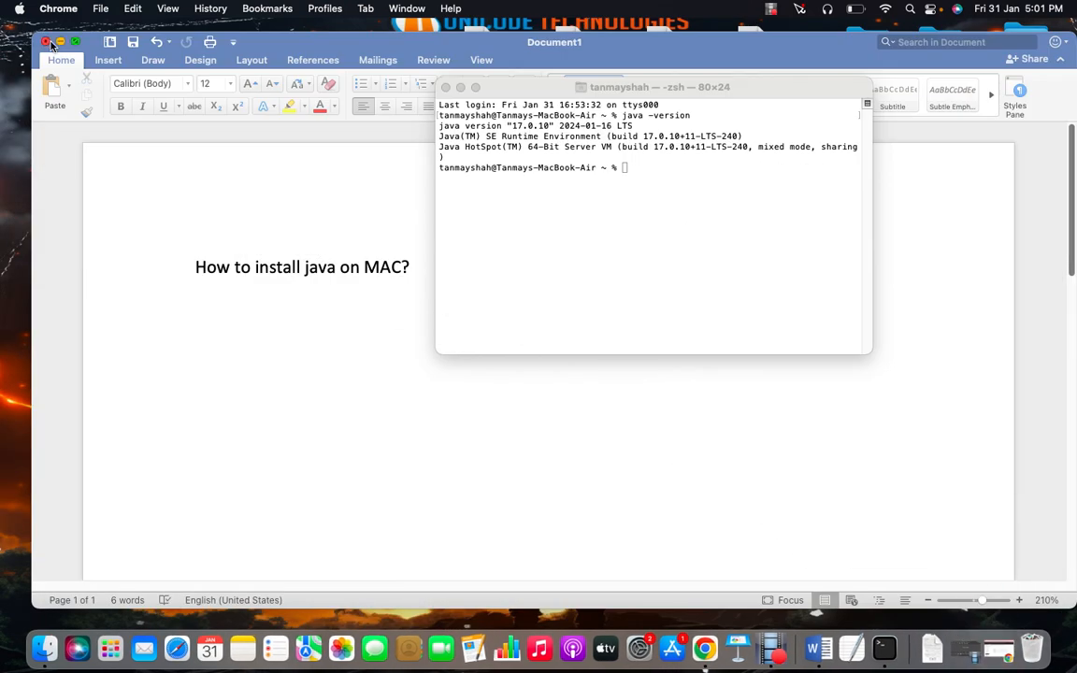
left_click(59, 42)
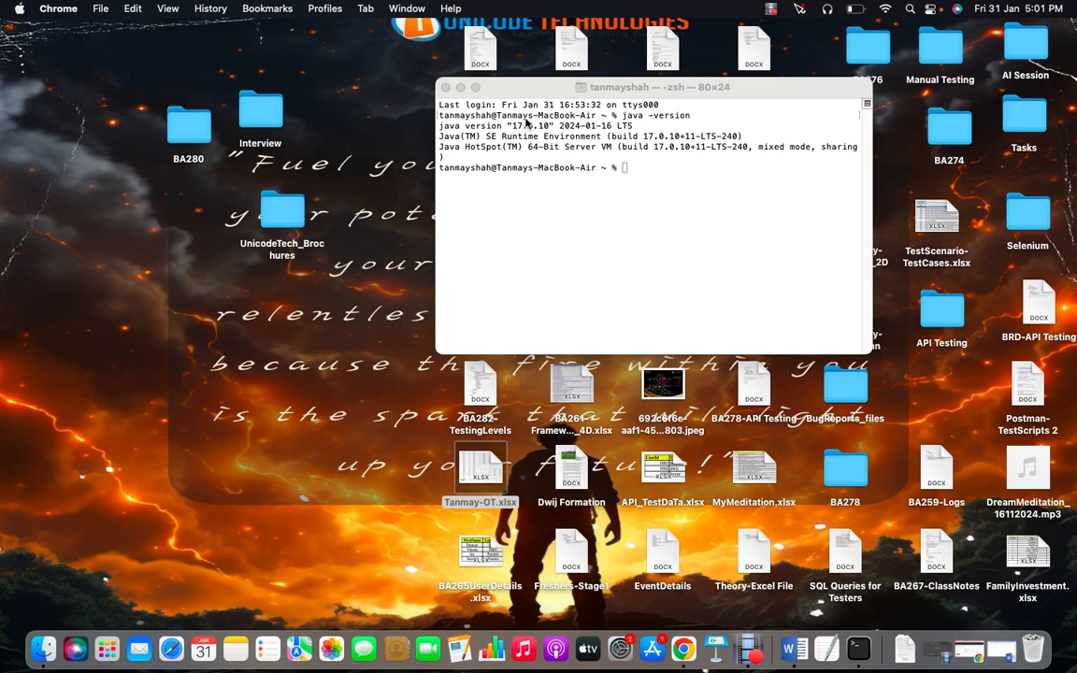
left_click(460, 87)
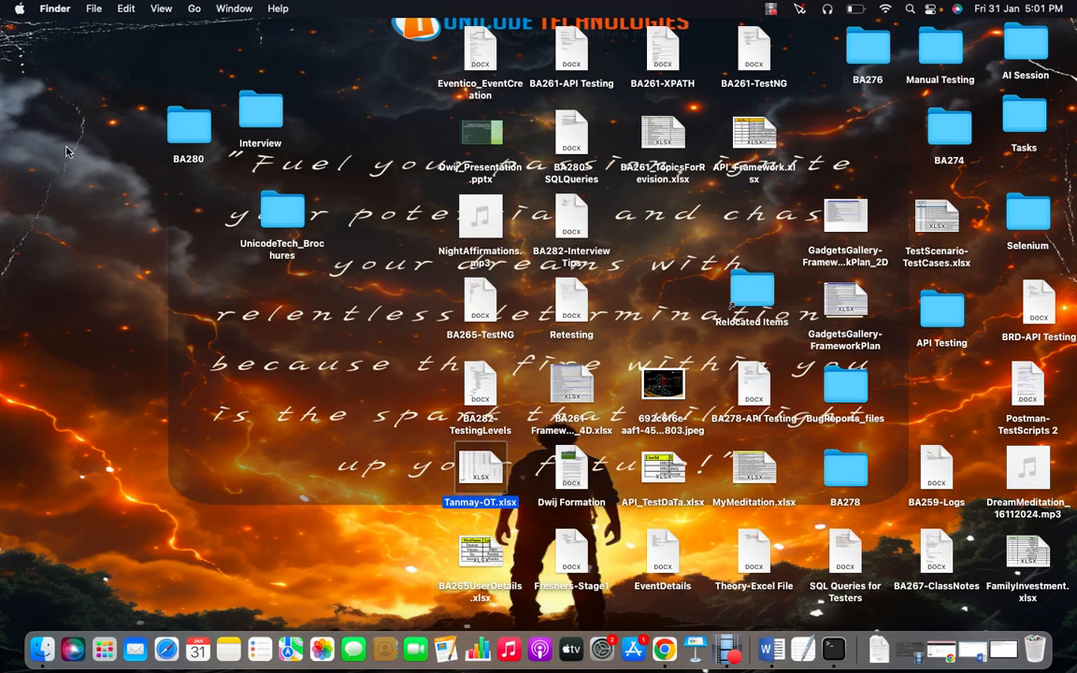
Step: Open the /Library/ folder in Finder using Go to Folder
left_click(194, 9)
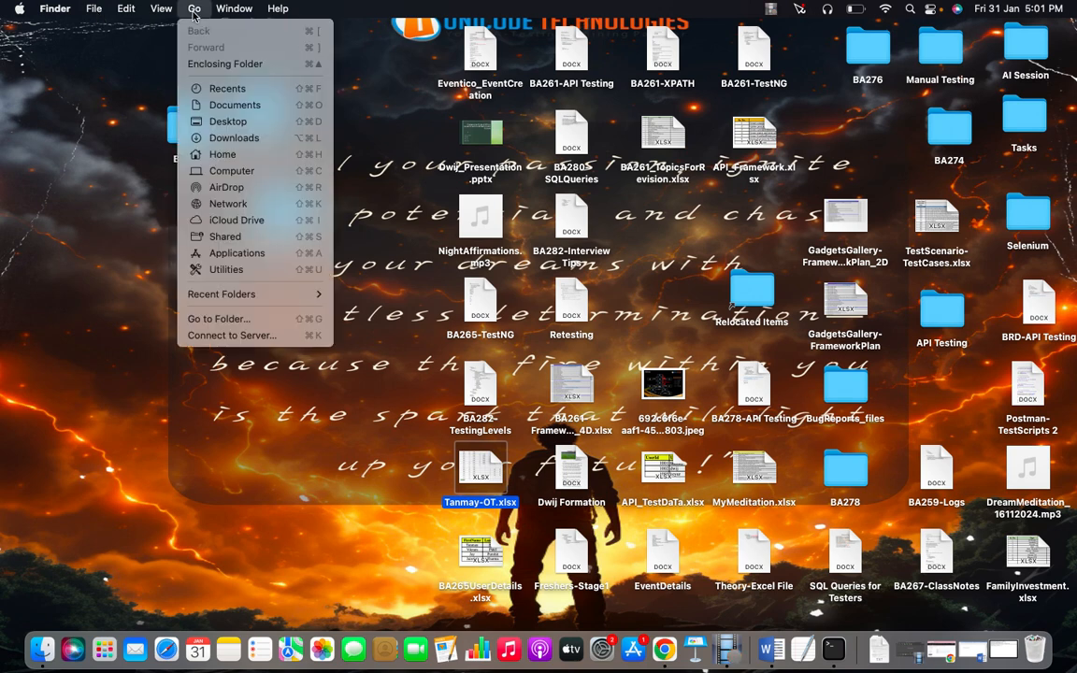
left_click(192, 320)
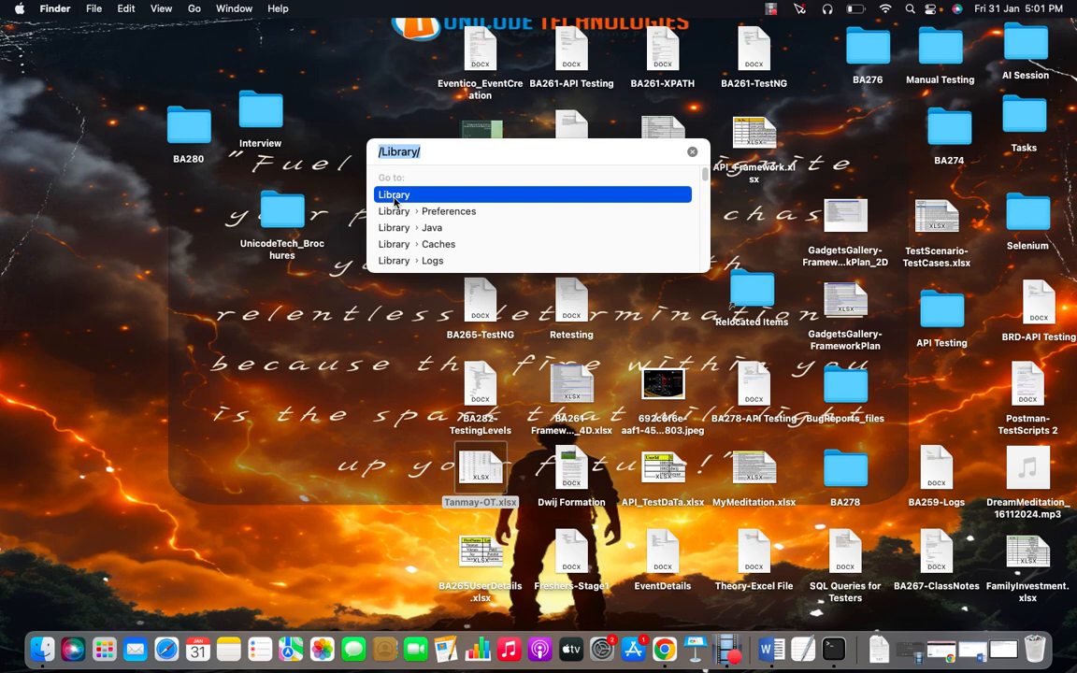
left_click(395, 201)
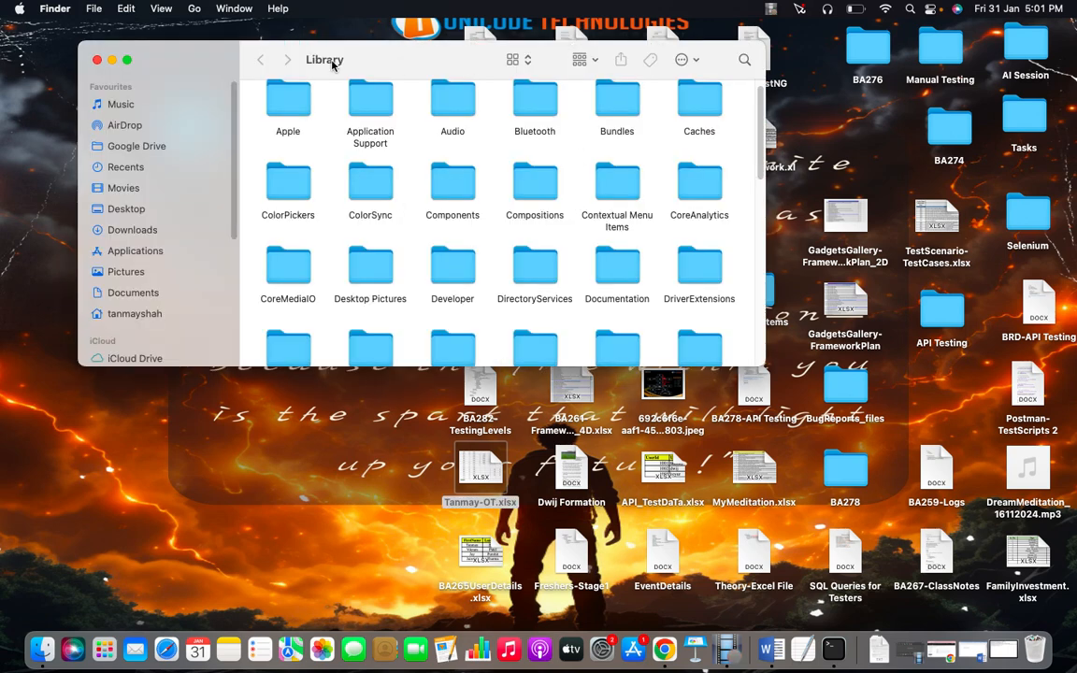
Step: Enlarge the Finder window to full screen and open the Java folder's JavaVirtualMachines subfolder to view the installed JDKs
left_click(128, 59)
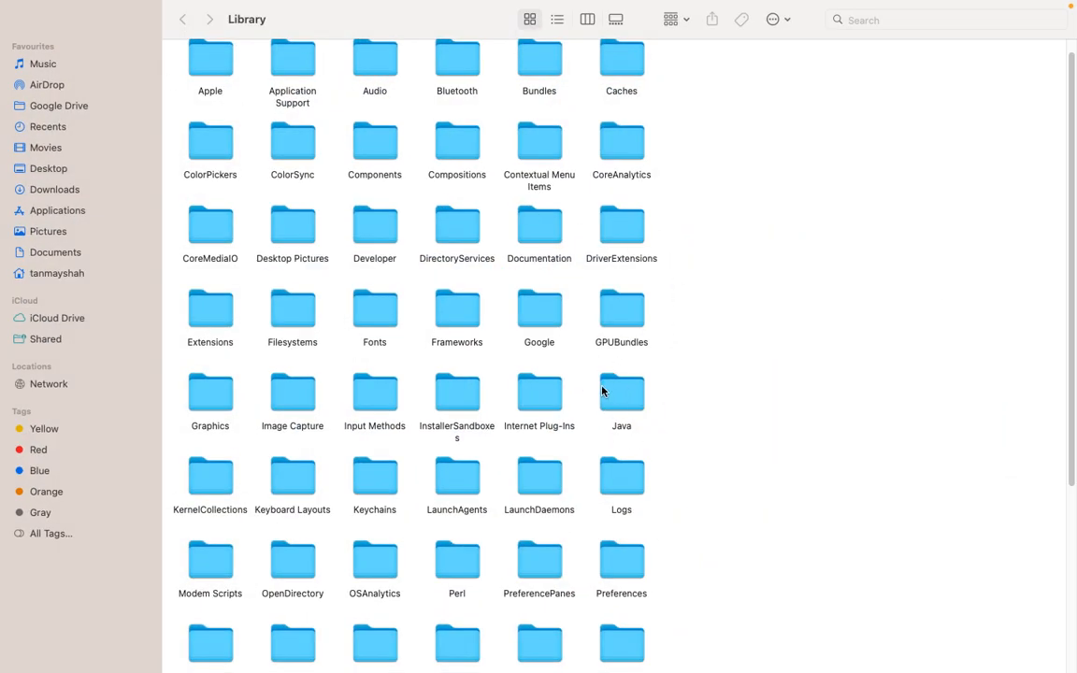
double_click(630, 399)
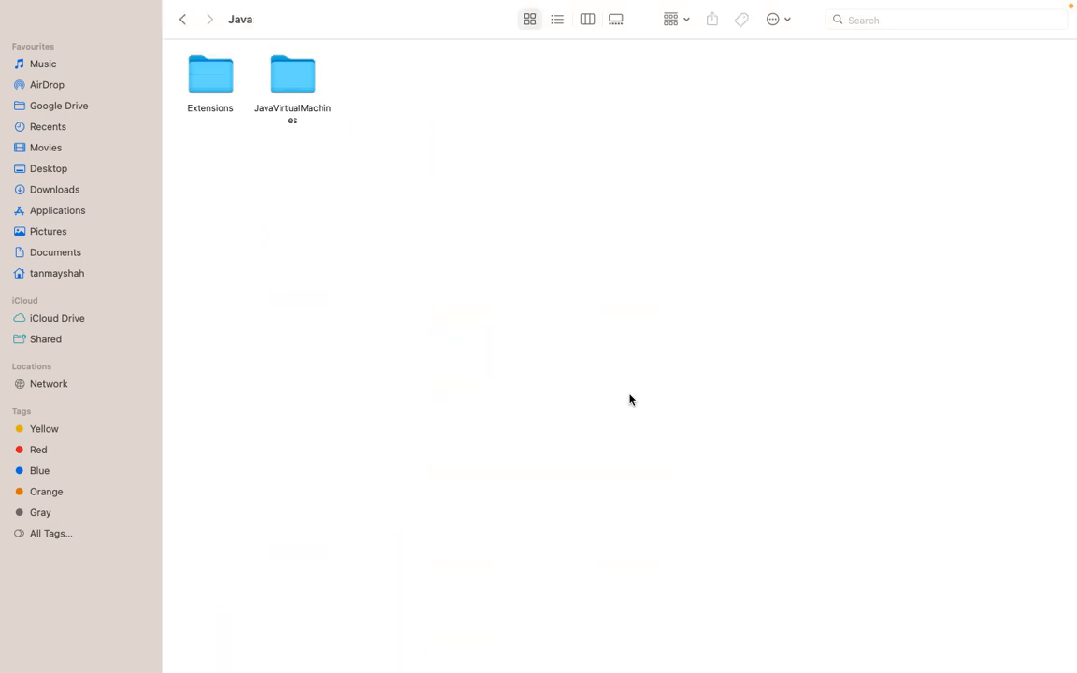
double_click(303, 77)
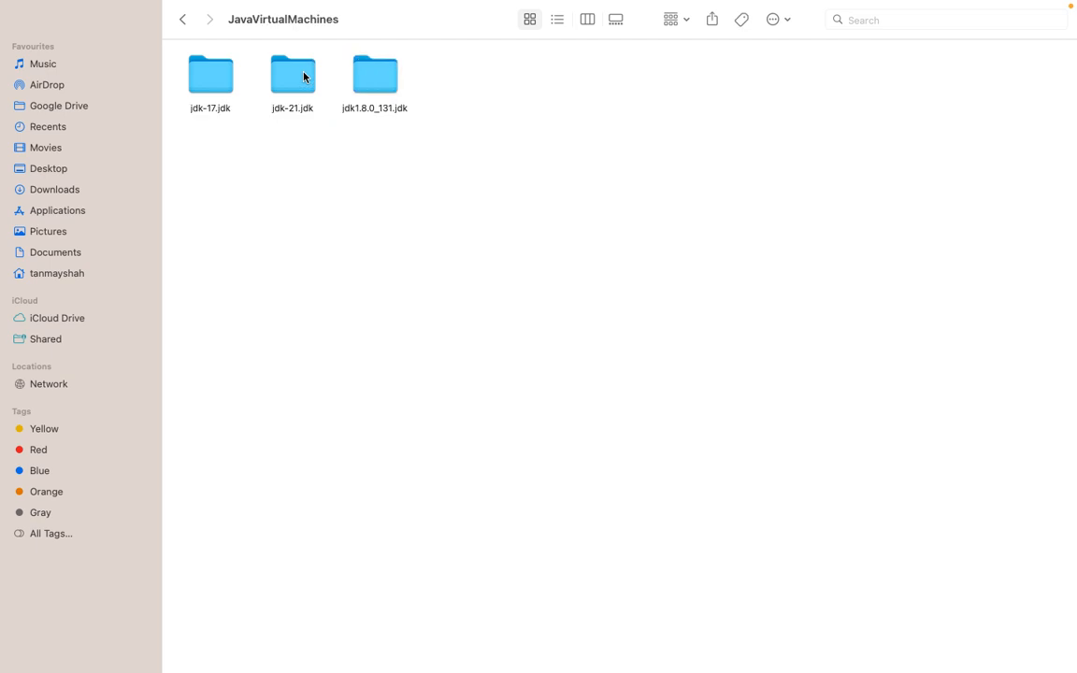
left_click_drag(364, 86, 133, 24)
left_click(757, 240)
Step: Open the Contents/Home folder inside jdk-21.jdk and examine the JDK files and folders in it
double_click(296, 91)
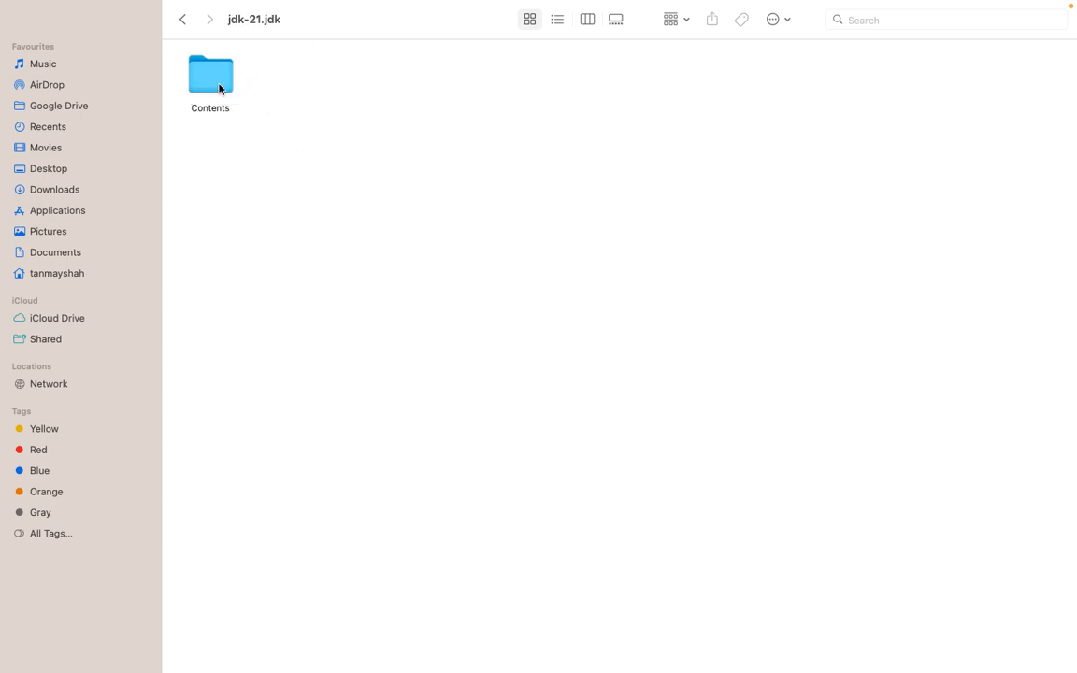
double_click(211, 74)
left_click(281, 79)
double_click(282, 79)
left_click_drag(983, 182, 185, 18)
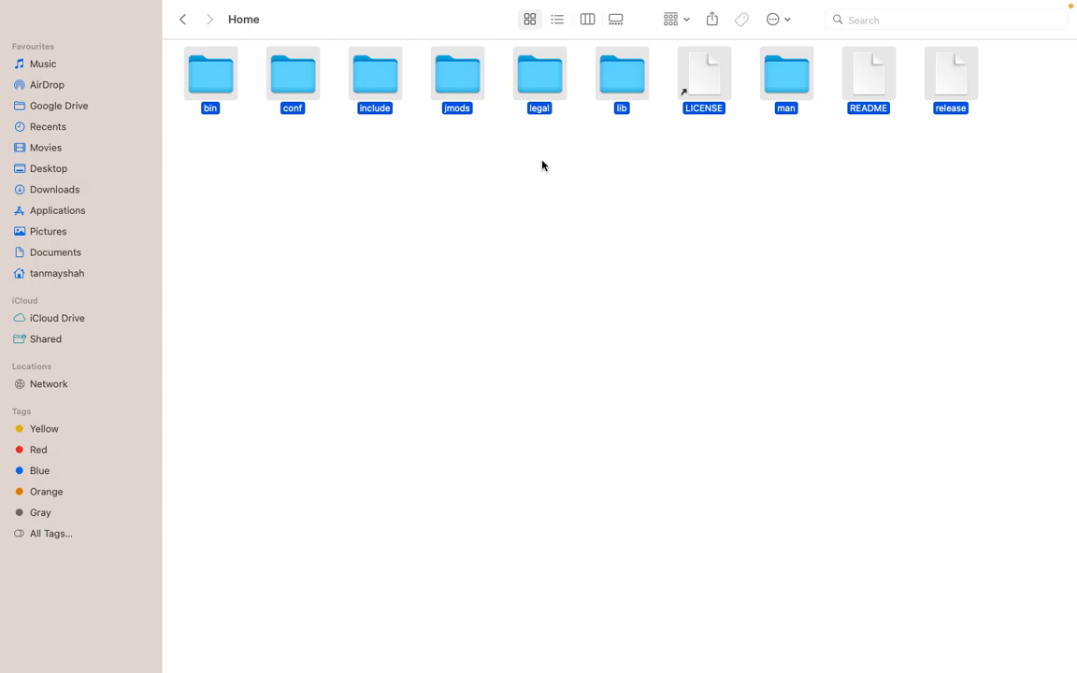
left_click(524, 189)
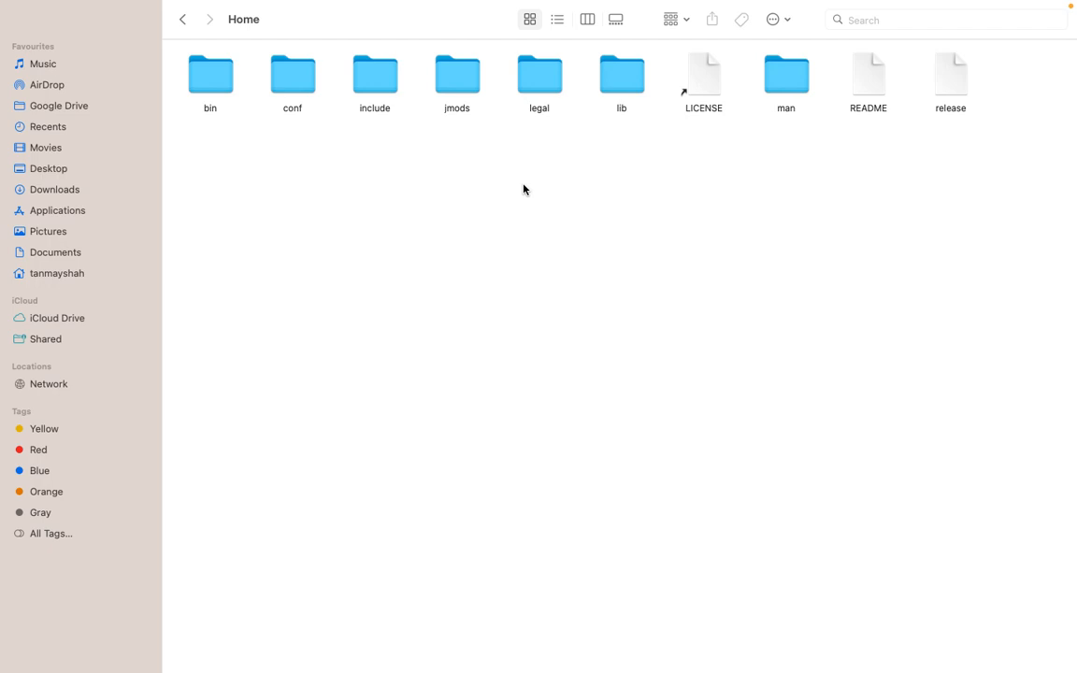
Step: Take the Finder window out of full screen, switch to Terminal and place its window over the Finder window
key("ctrl+Left")
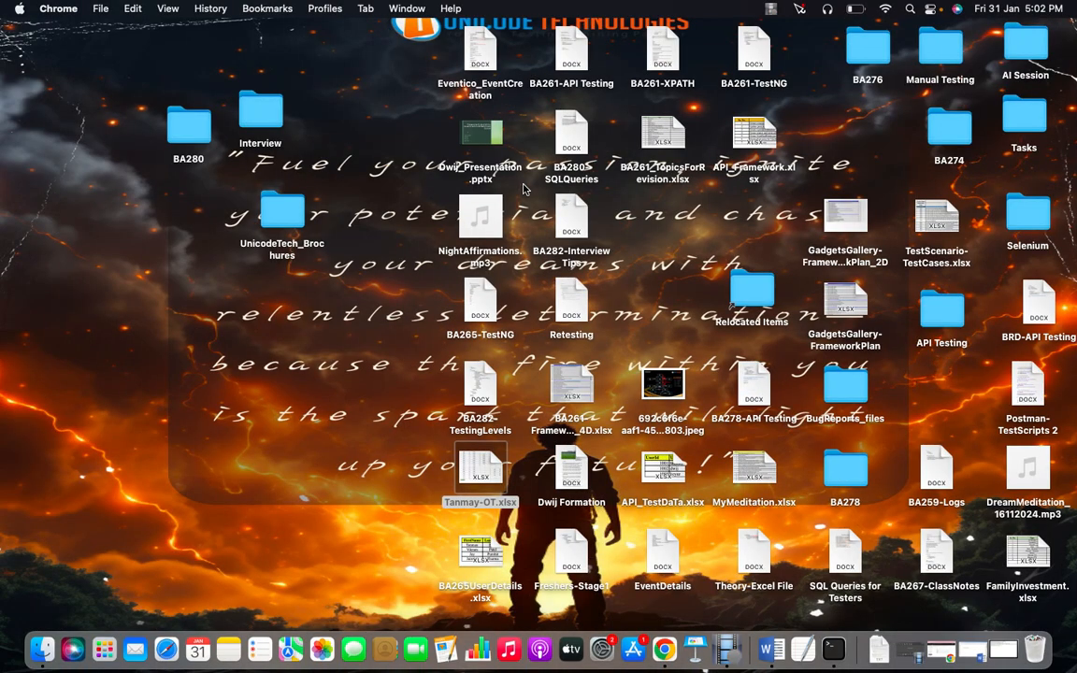
key("ctrl+Right")
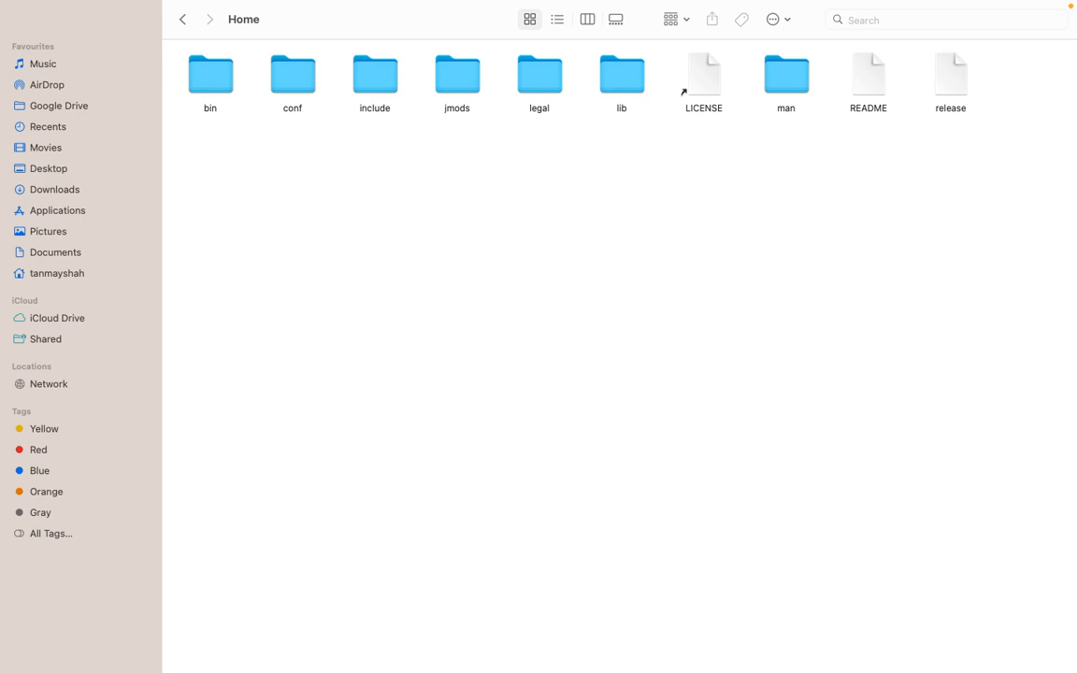
left_click(48, 36)
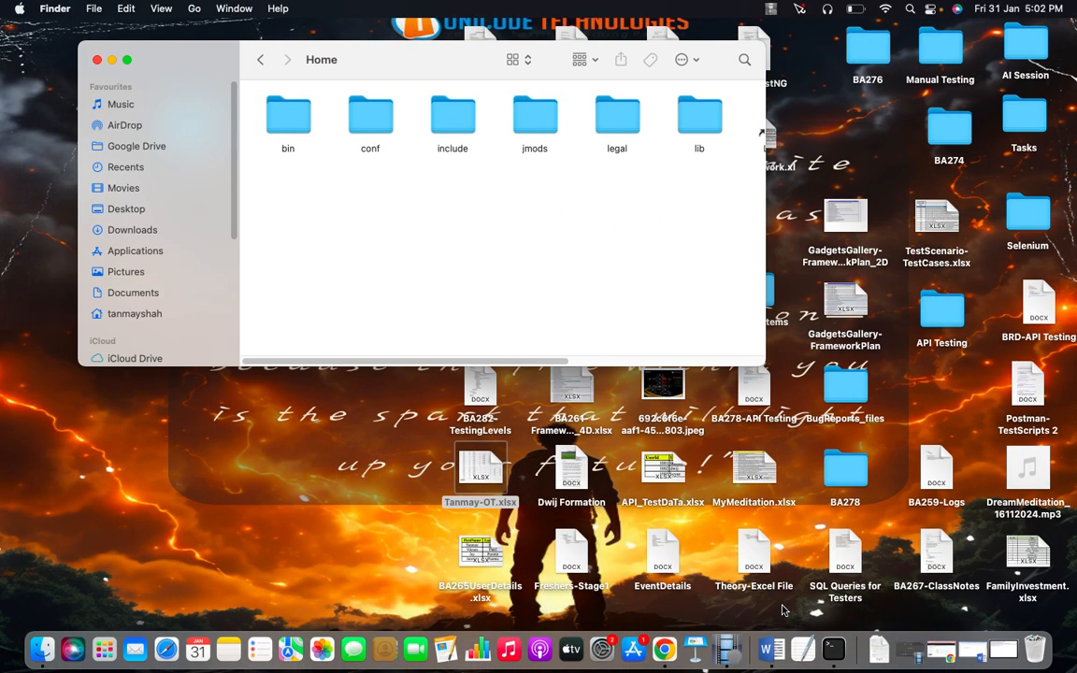
left_click(833, 648)
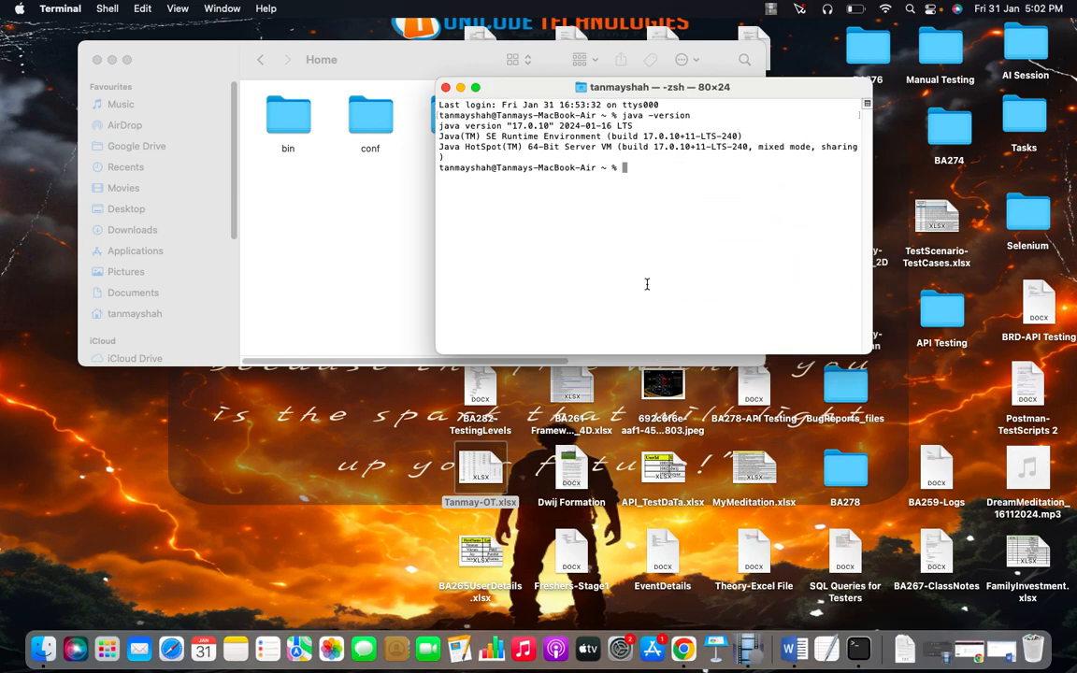
left_click_drag(551, 86, 456, 94)
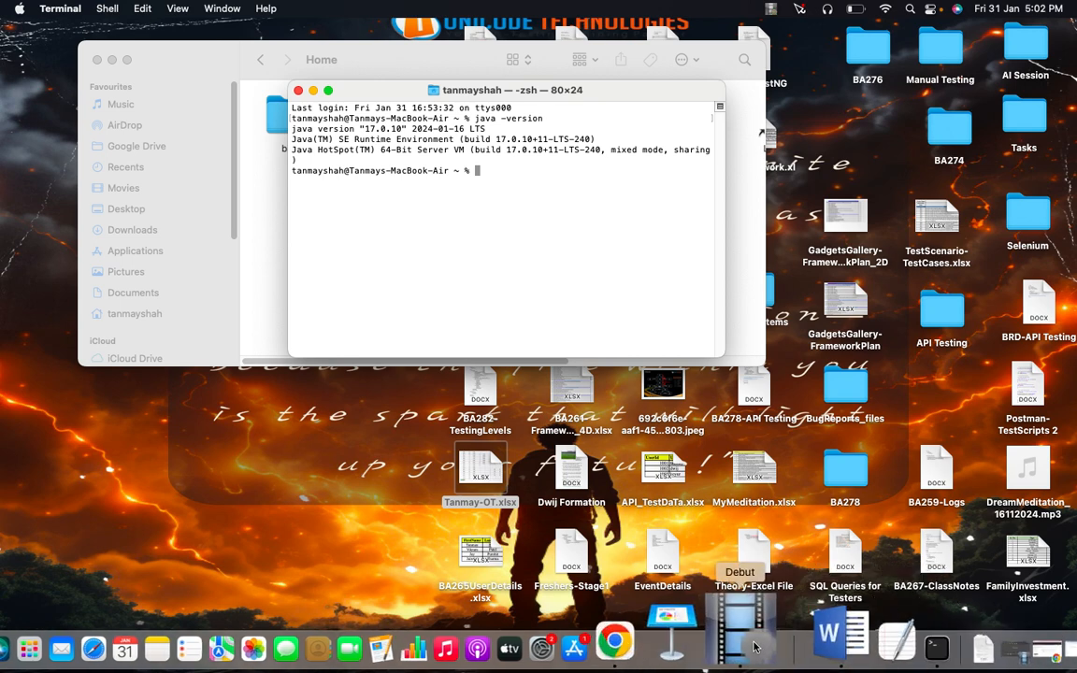
Step: Switch to the Word document and add the lines "Zsh" and "Bash profile" below the heading about installing Java
left_click(785, 634)
key("Return")
type("zsh")
key("Return")
type("bash profile")
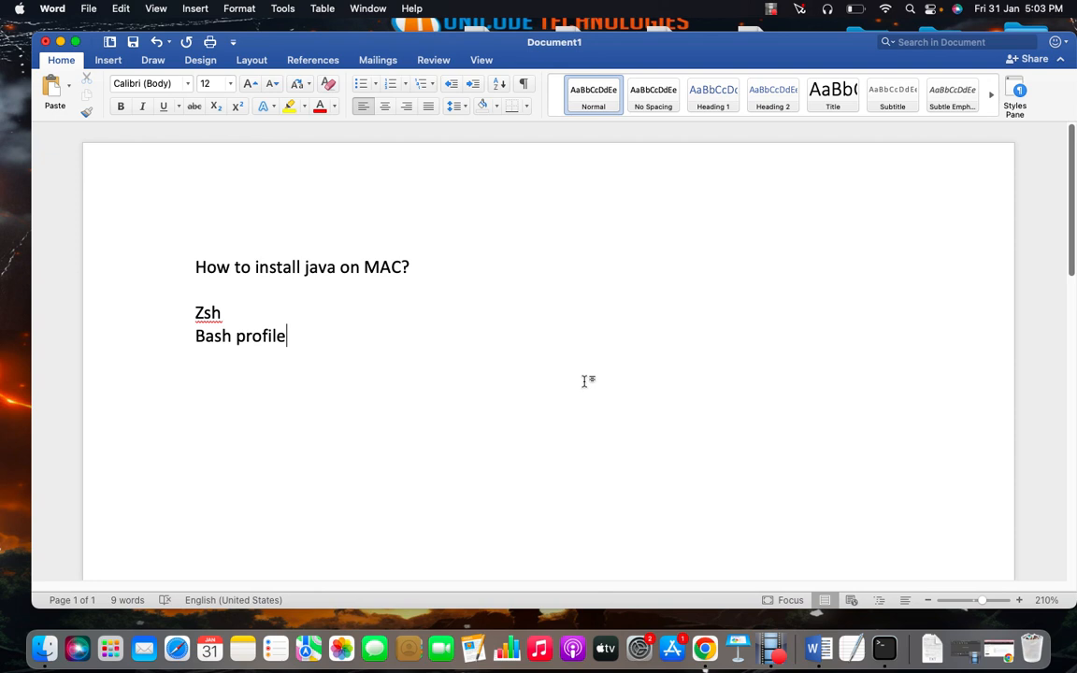
double_click(221, 311)
Step: Switch to Terminal, check the default shell with echo $SHELL, and highlight the returned shell path
key("super+Tab")
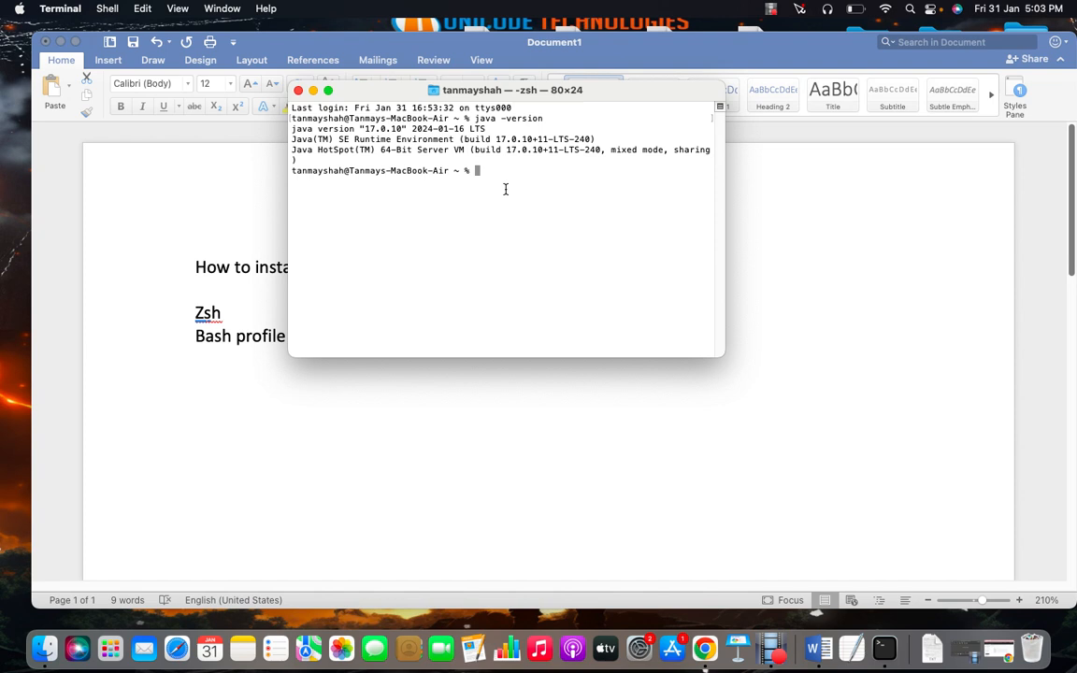
type("echo $")
key("Left")
key("Left")
key("Left")
key("Right")
key("Right")
key("Right")
type("SHELL")
key("Return")
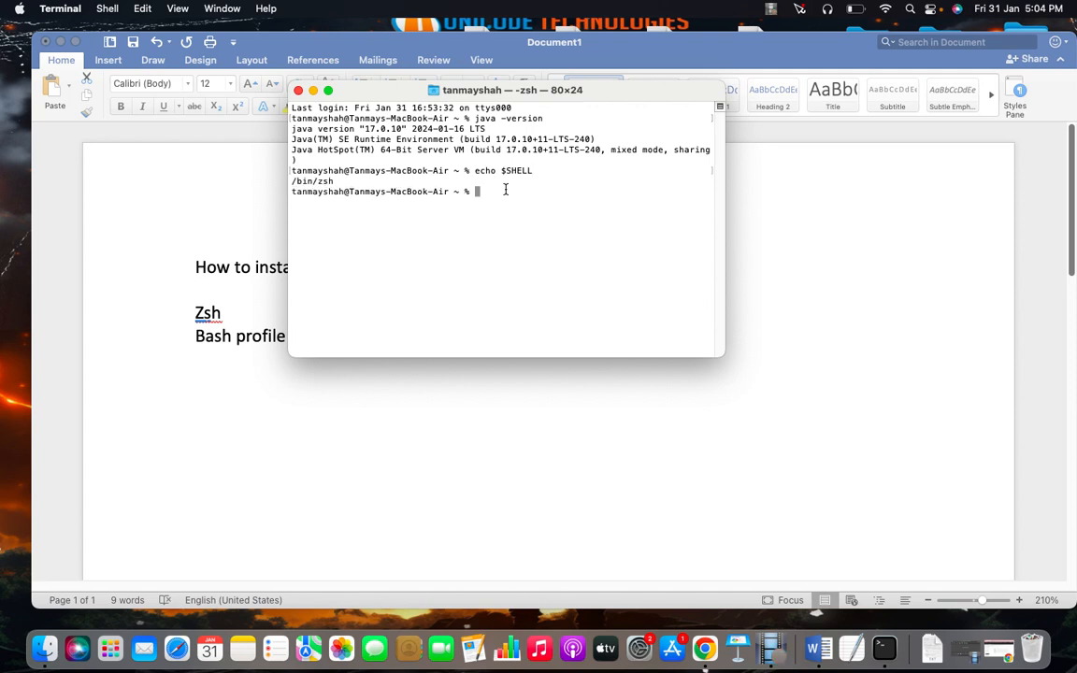
left_click(340, 183)
left_click_drag(340, 183, 291, 183)
left_click(345, 185)
Step: Open the .zshrc file in TextEdit with open -e .zshrc and review its existing export lines
left_click(488, 193)
type("open -e")
type(".zshrc")
key("Return")
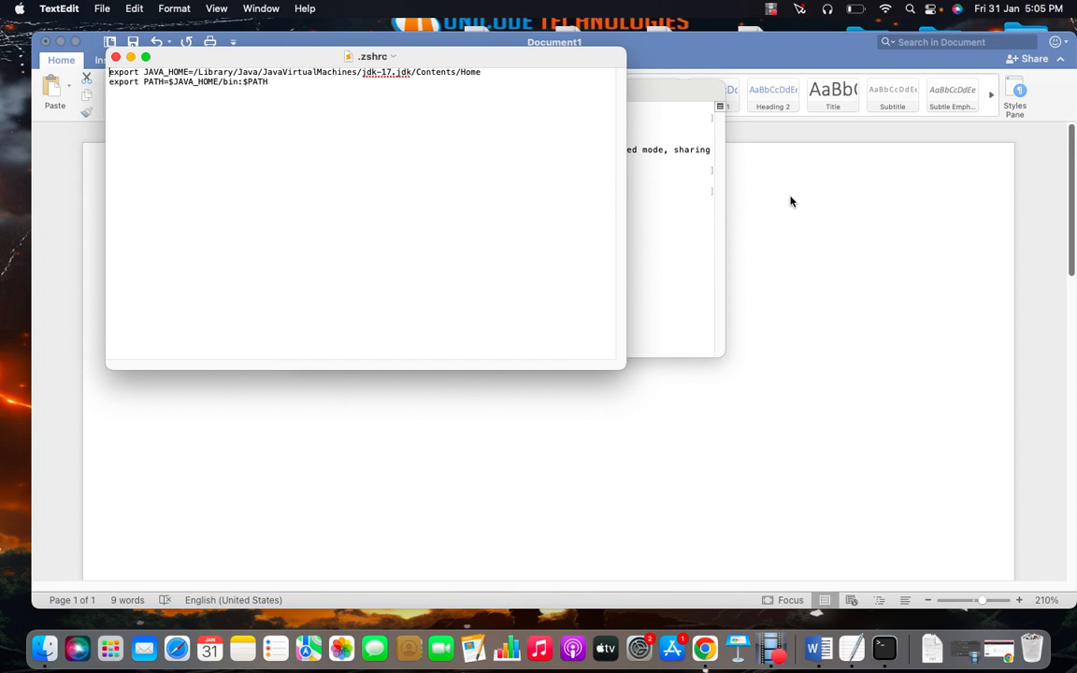
key("super+a")
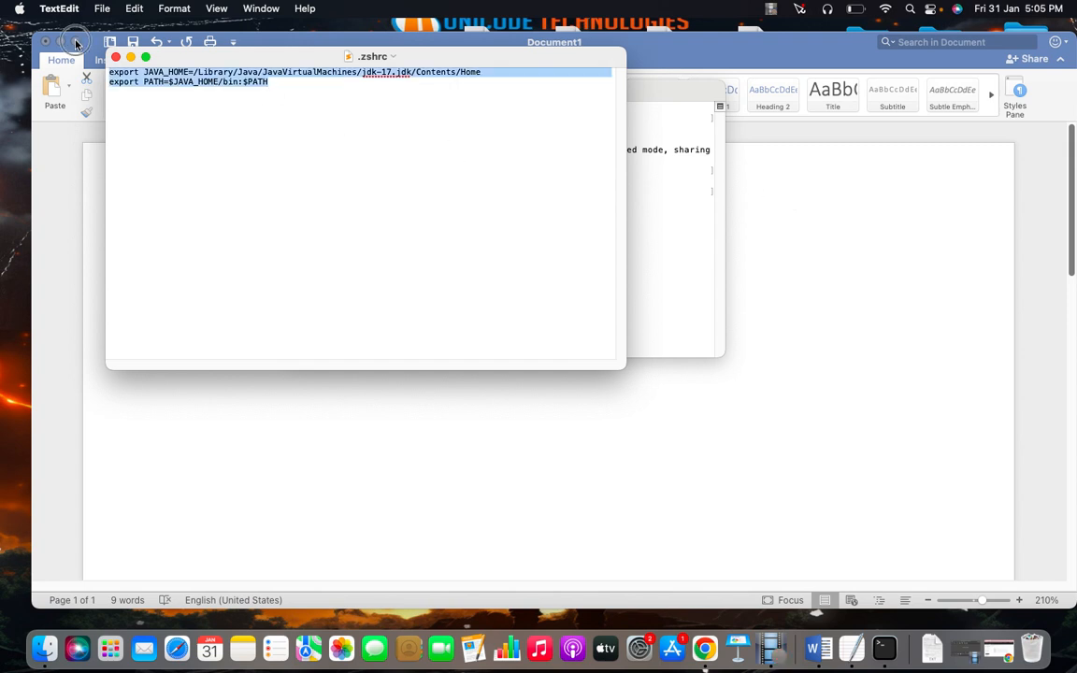
left_click(316, 162)
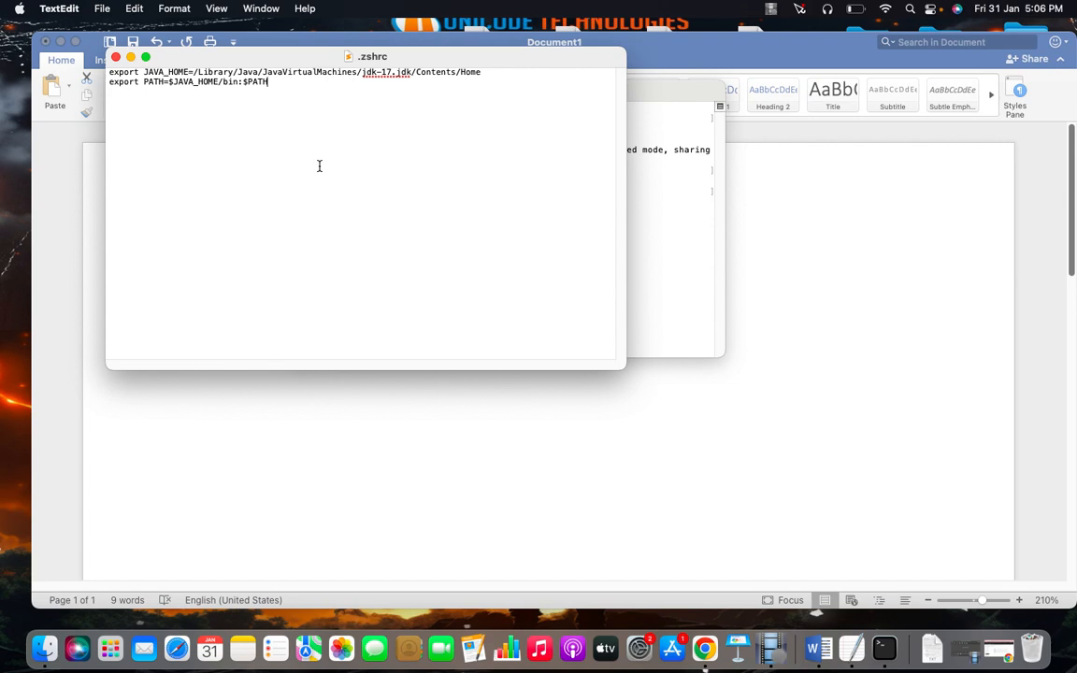
Step: Add a few line breaks below the existing exports in .zshrc and begin a new line with "export JAVA_HOME="
key("Return")
key("Return")
key("Return")
left_click_drag(280, 83, 110, 62)
left_click(137, 147)
type("expor")
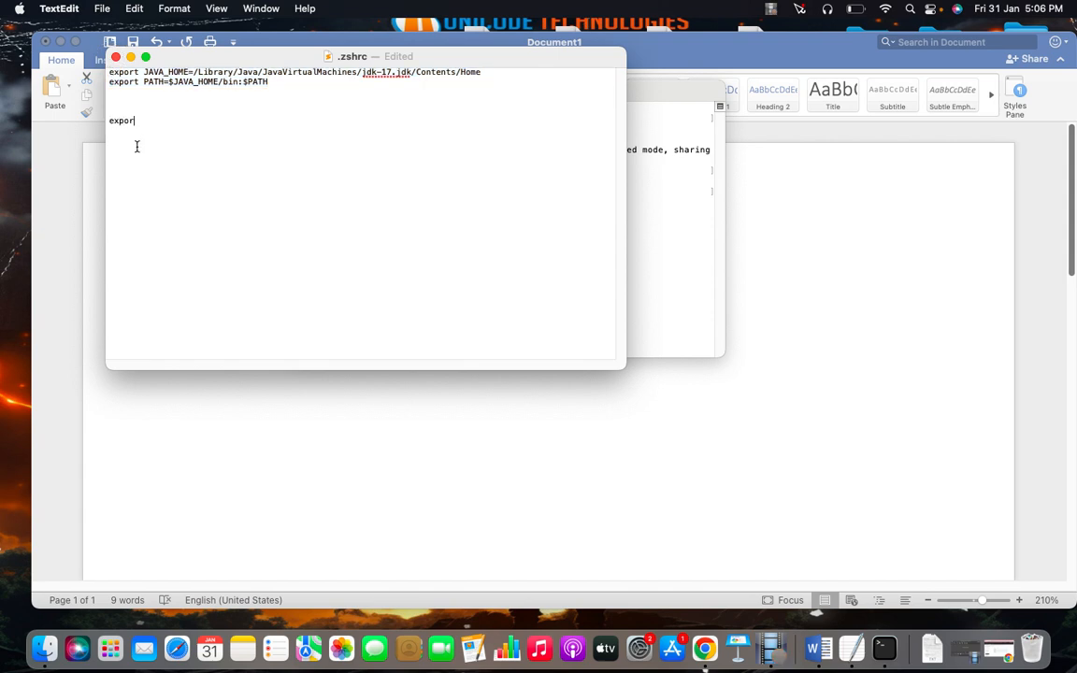
type("t JAVA_HOME=")
Step: Switch to Finder and navigate from the Home folder up to JavaVirtualMachines and into the jdk-21.jdk/Contents folder
left_click(48, 634)
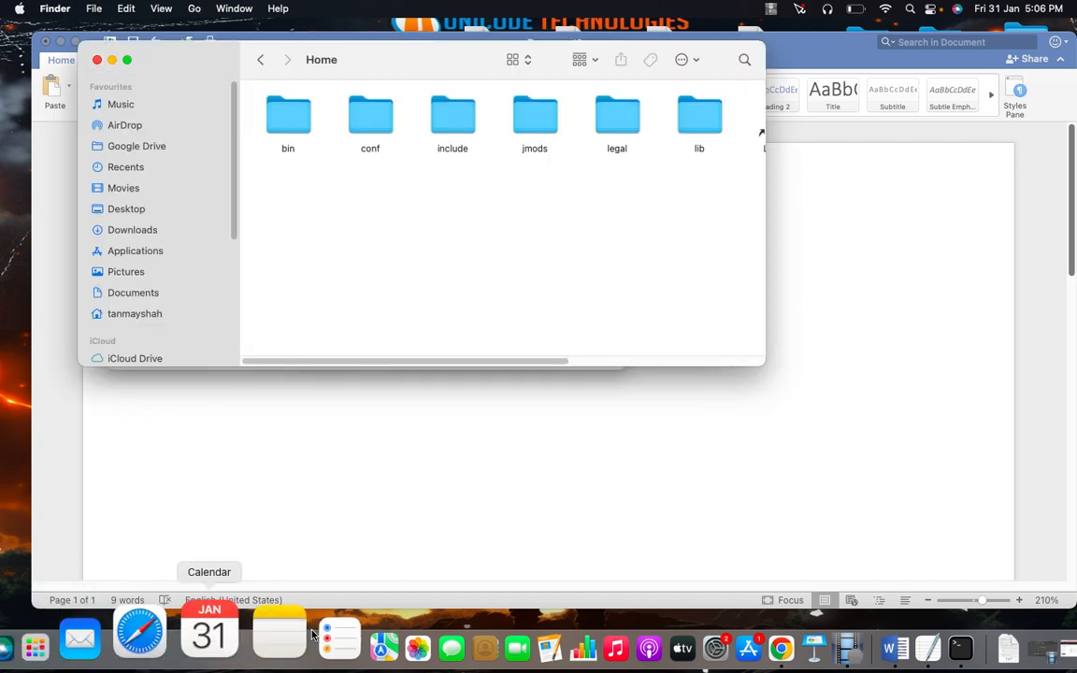
left_click(261, 62)
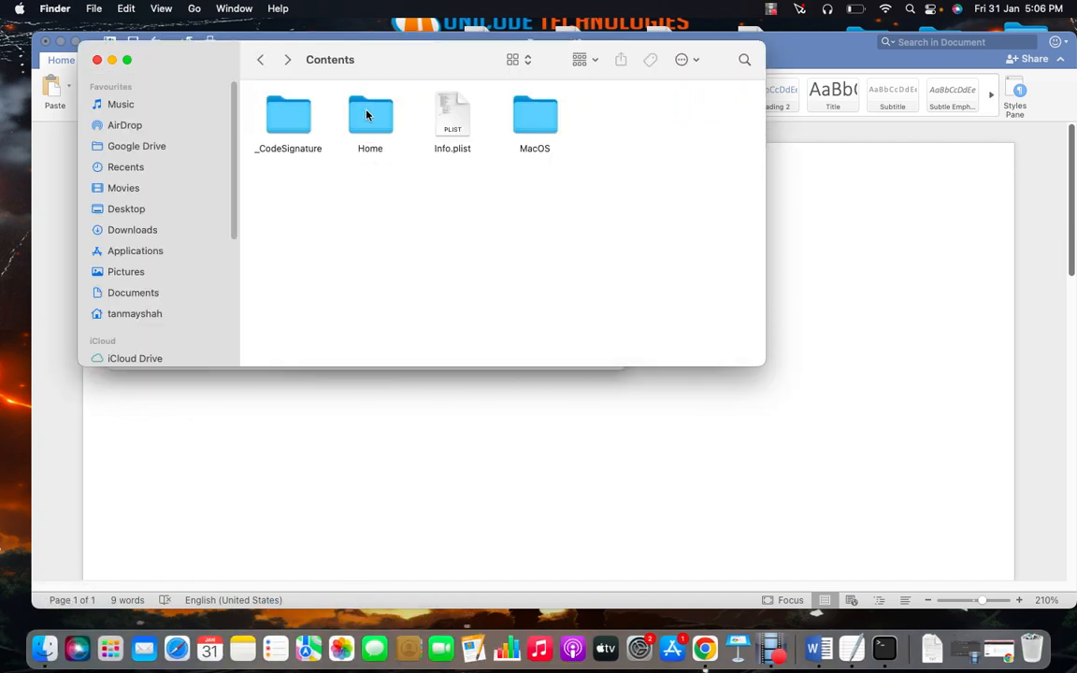
double_click(367, 114)
left_click(262, 62)
left_click(261, 62)
left_click(262, 63)
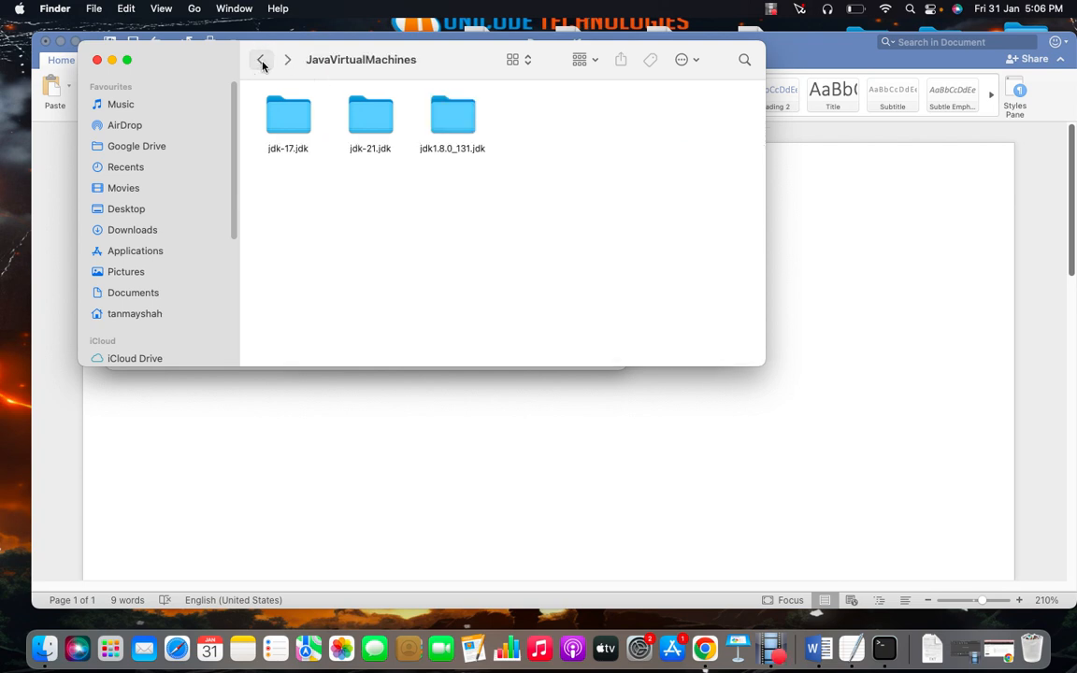
double_click(371, 117)
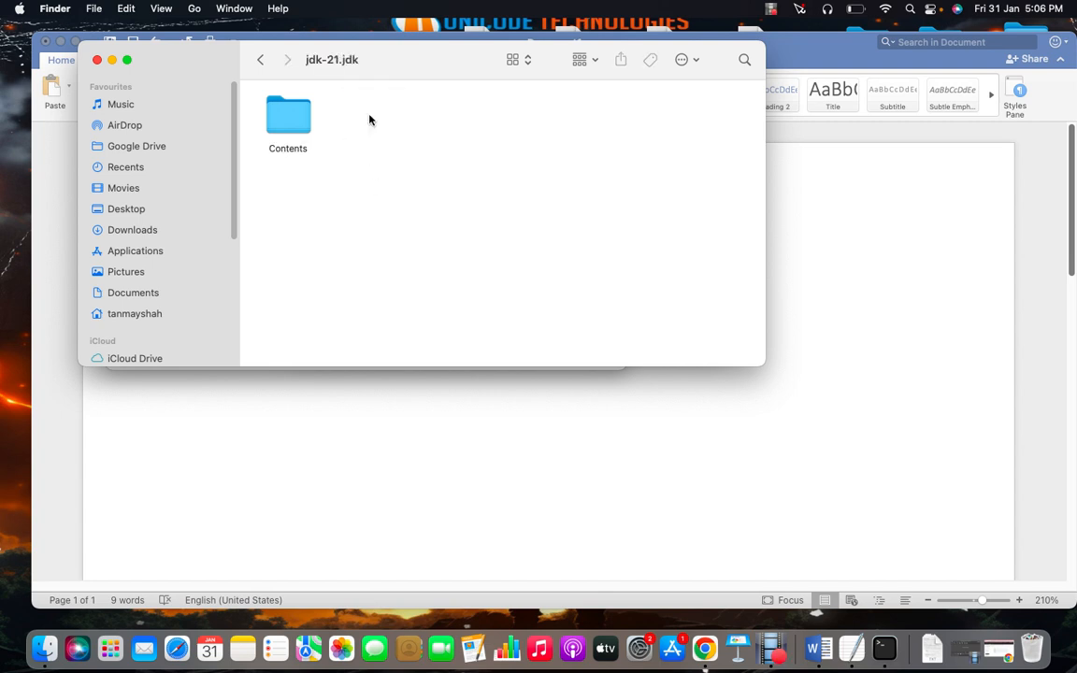
double_click(291, 114)
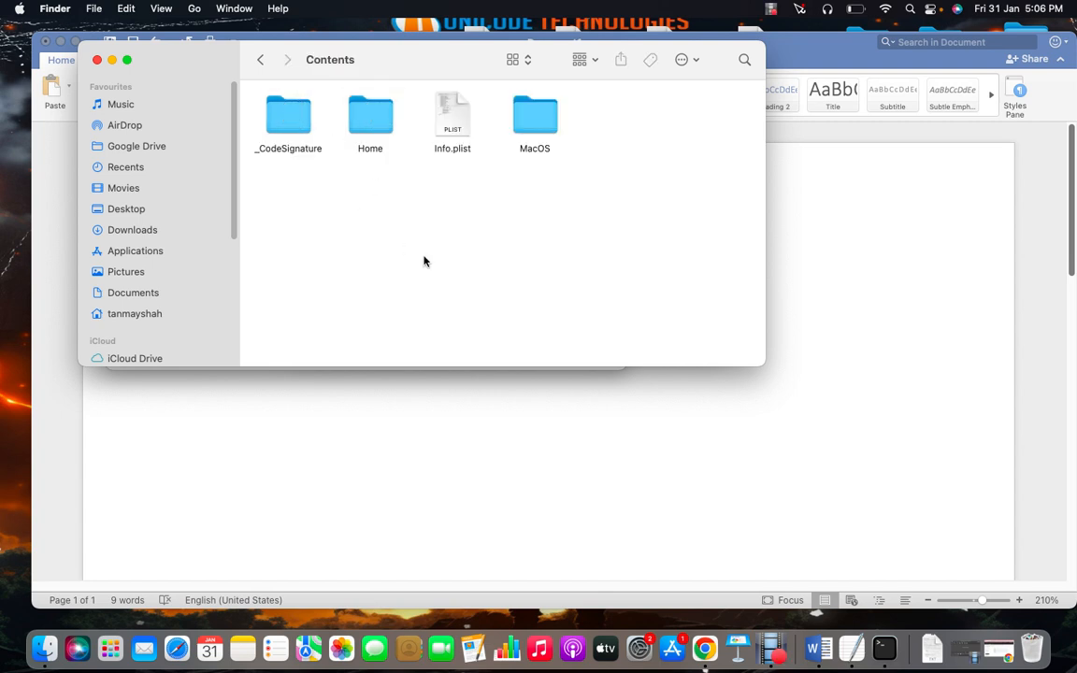
Step: Copy the Home folder's location from its Get Info window and paste it after "export JAVA_HOME=" in .zshrc
right_click(368, 121)
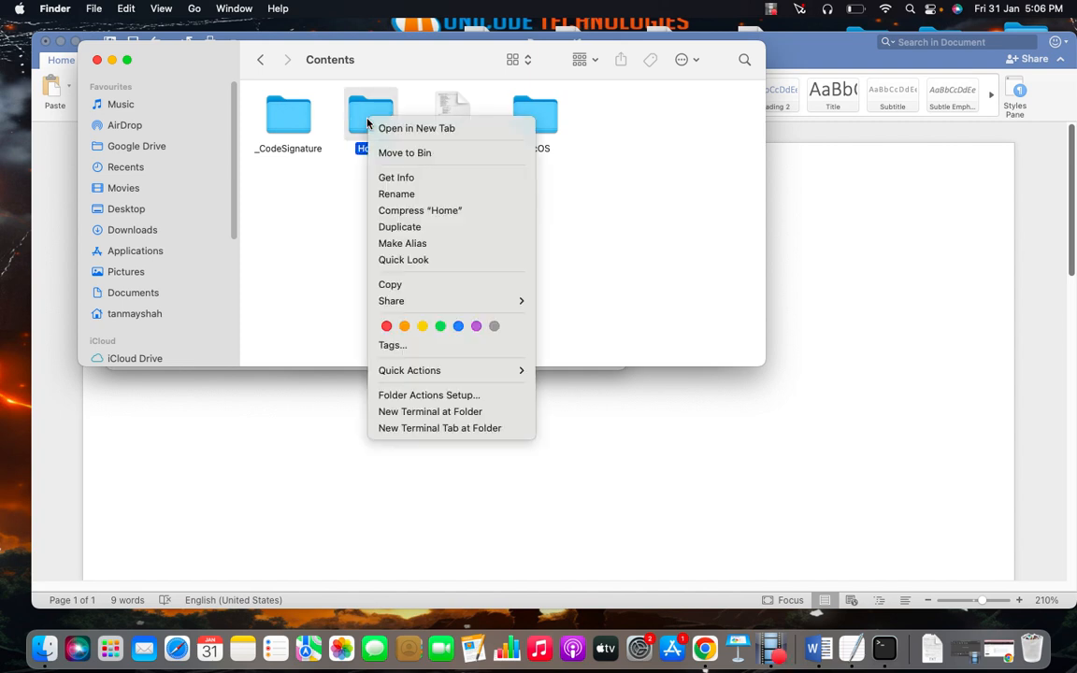
left_click(411, 179)
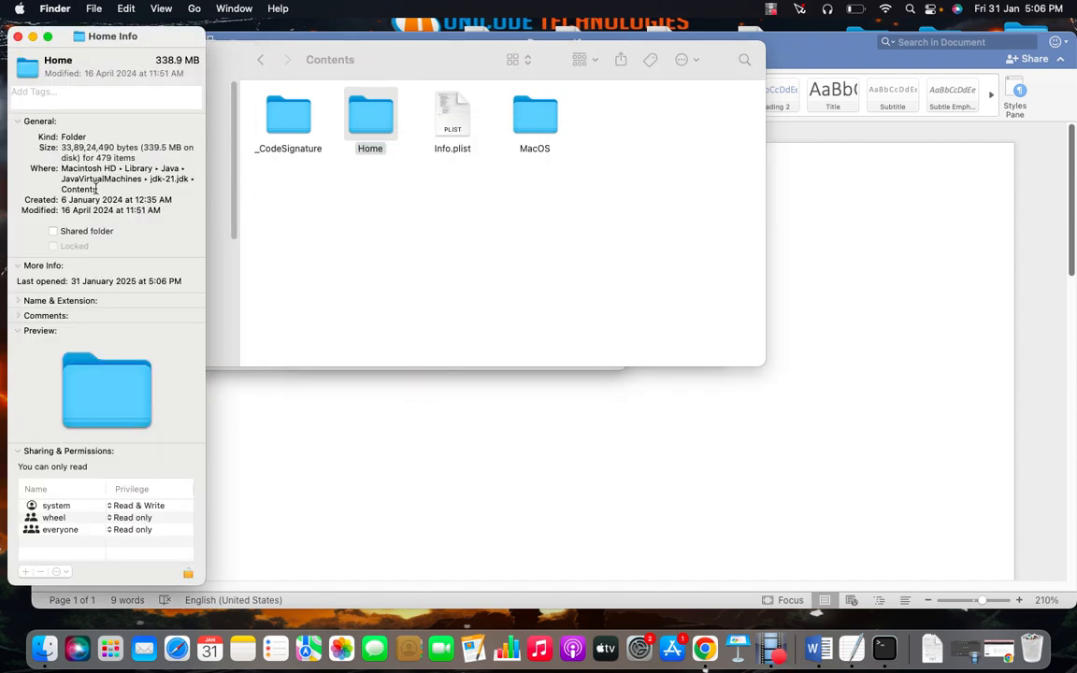
left_click(32, 166)
left_click_drag(33, 166, 99, 188)
key("super+c")
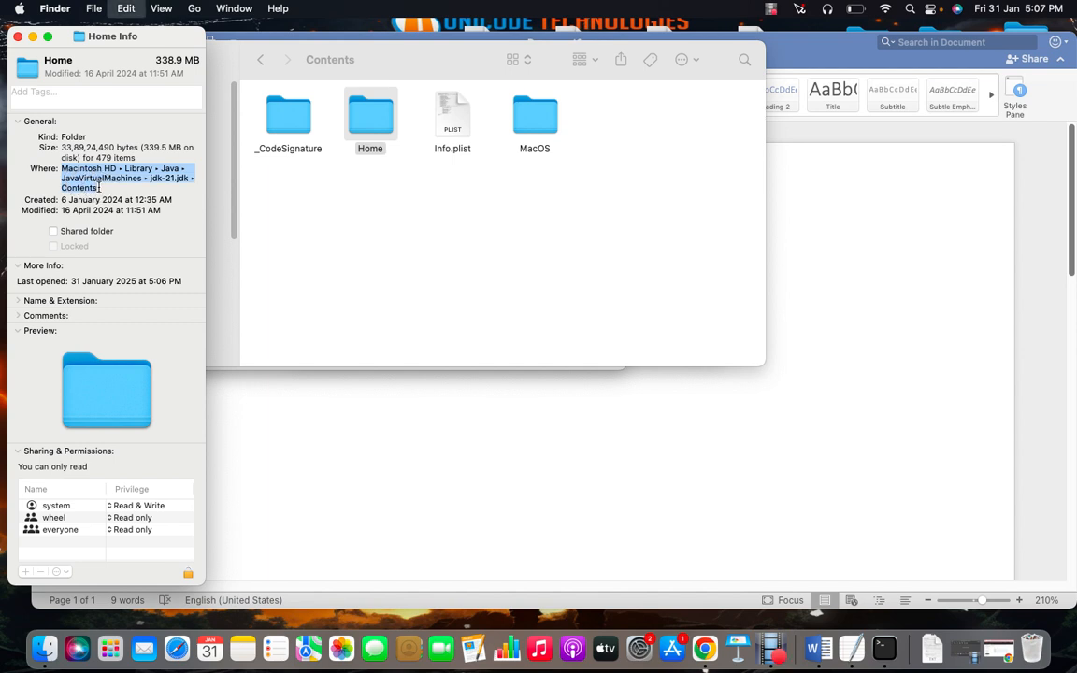
key("super+Tab")
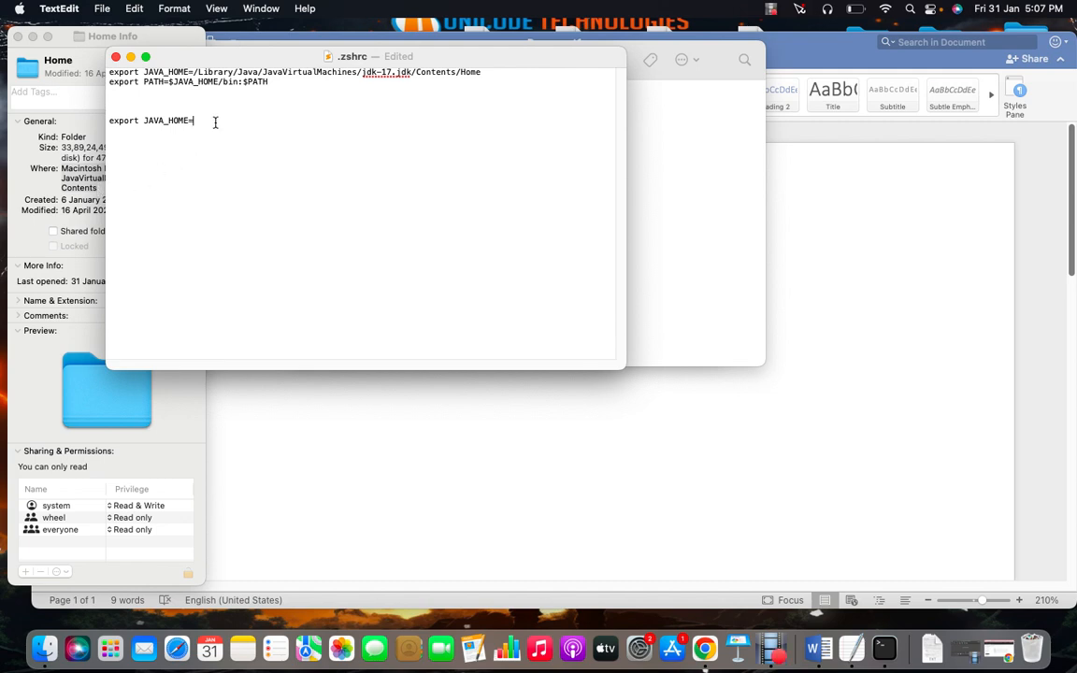
key("super+v")
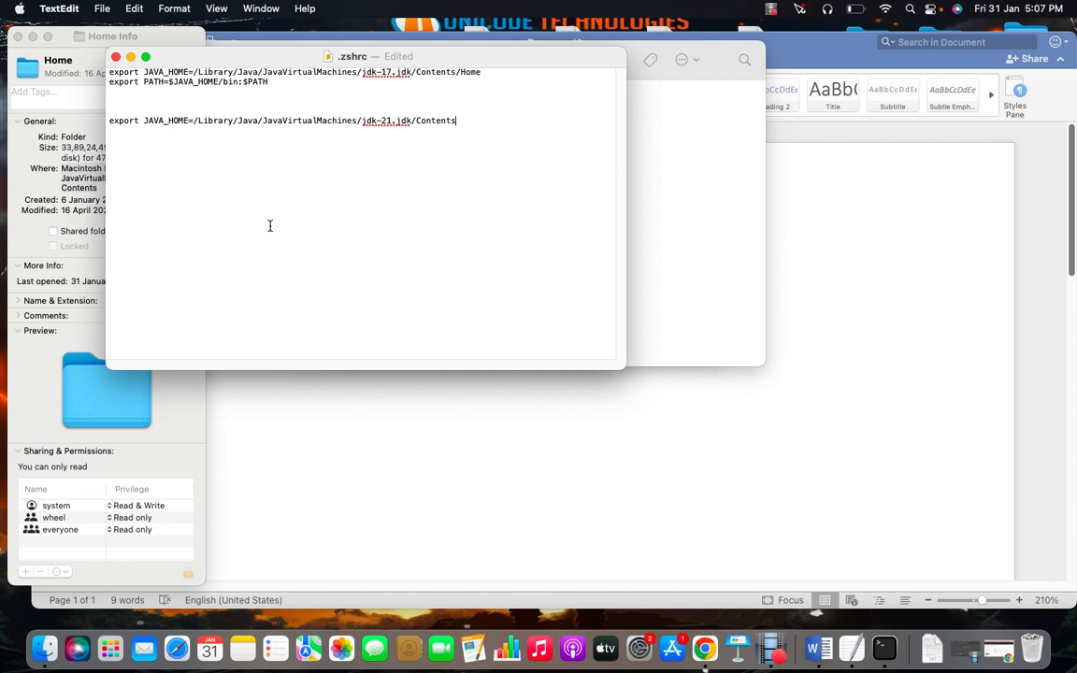
Step: Close the Finder and Home Info windows, and minimize the .zshrc, Word and Terminal windows to clear the desktop
left_click(708, 165)
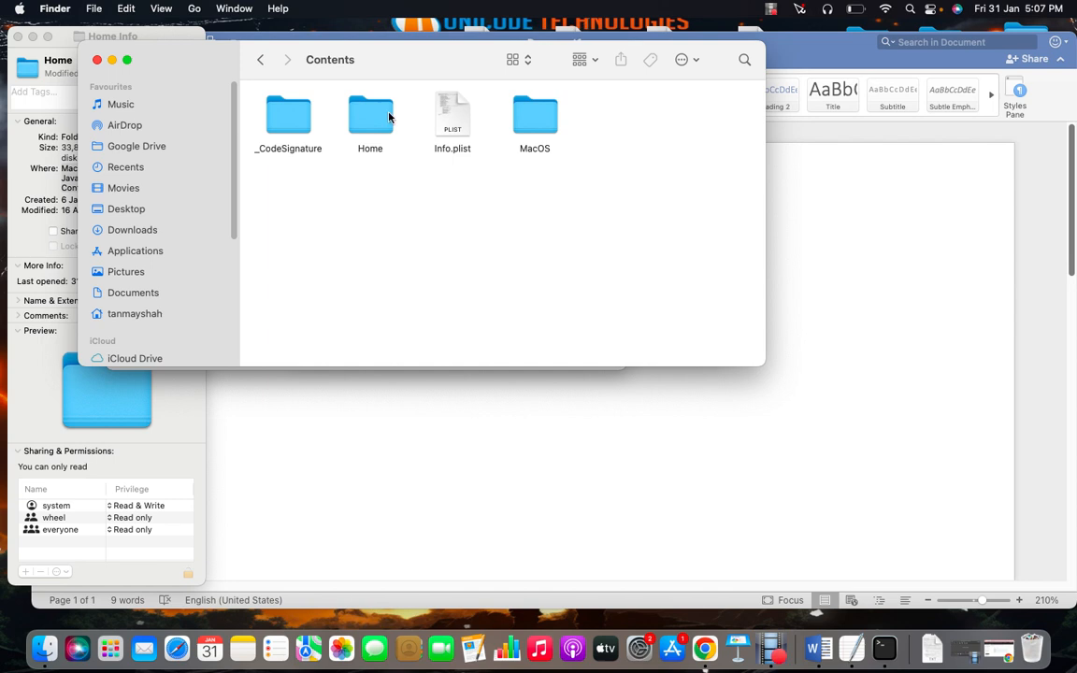
left_click(260, 63)
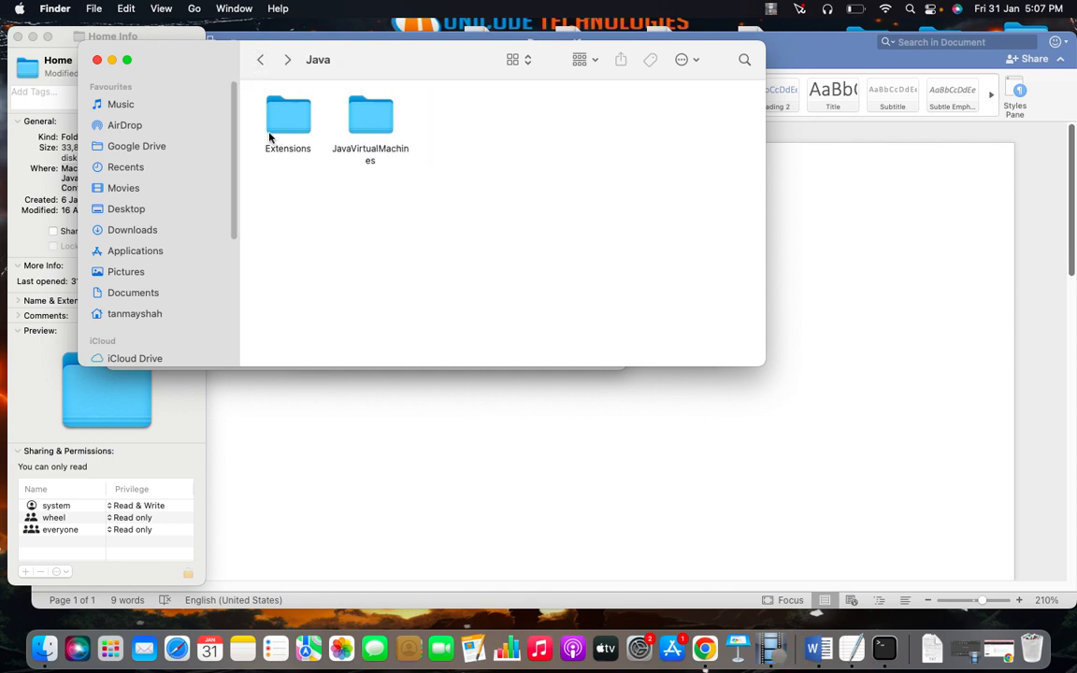
left_click(96, 59)
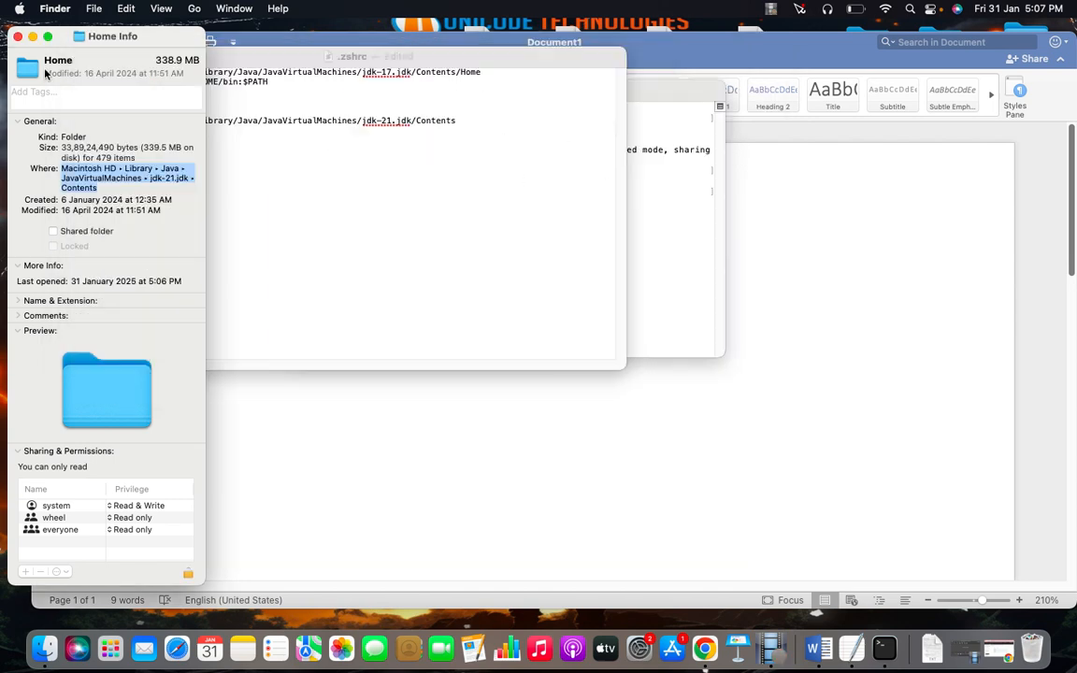
left_click(18, 36)
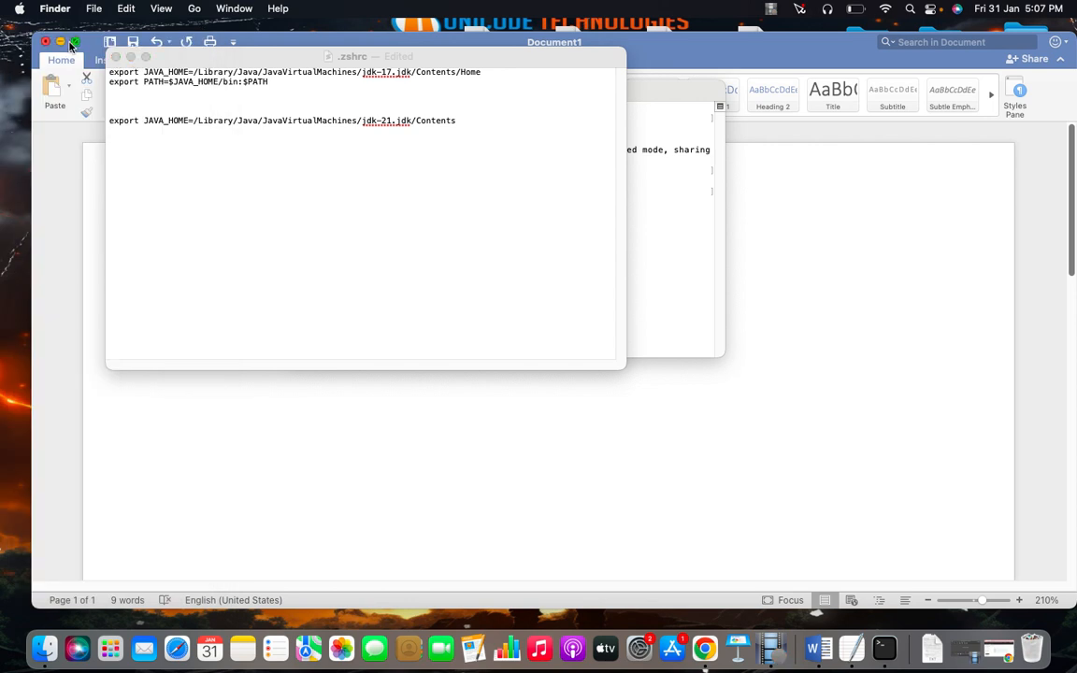
left_click(132, 60)
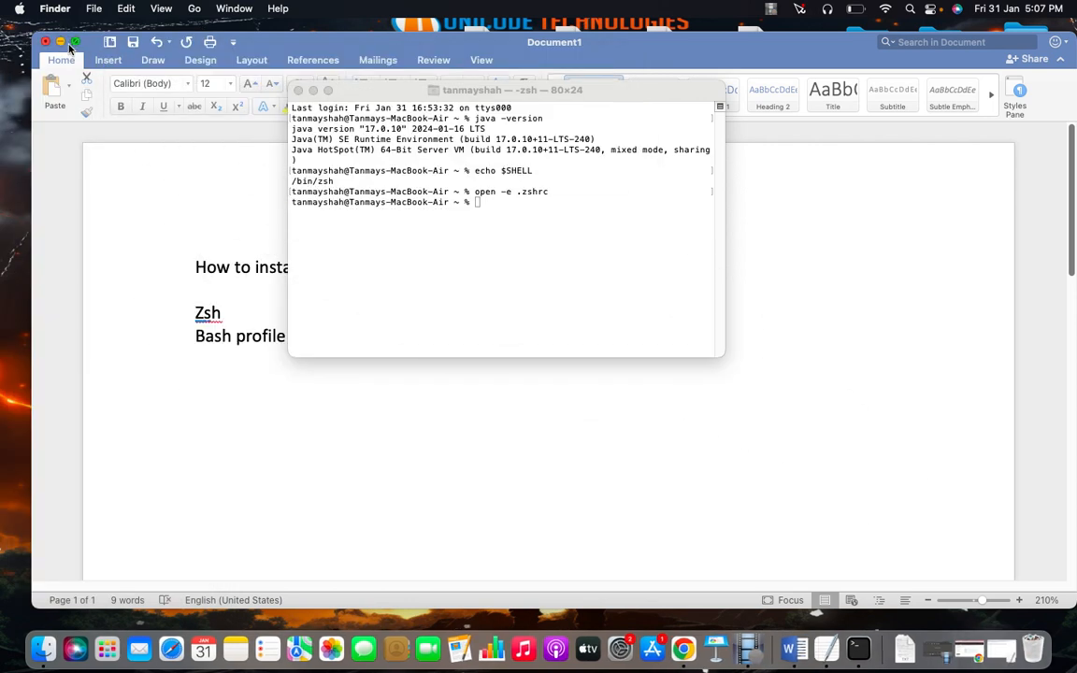
left_click(60, 41)
left_click(313, 90)
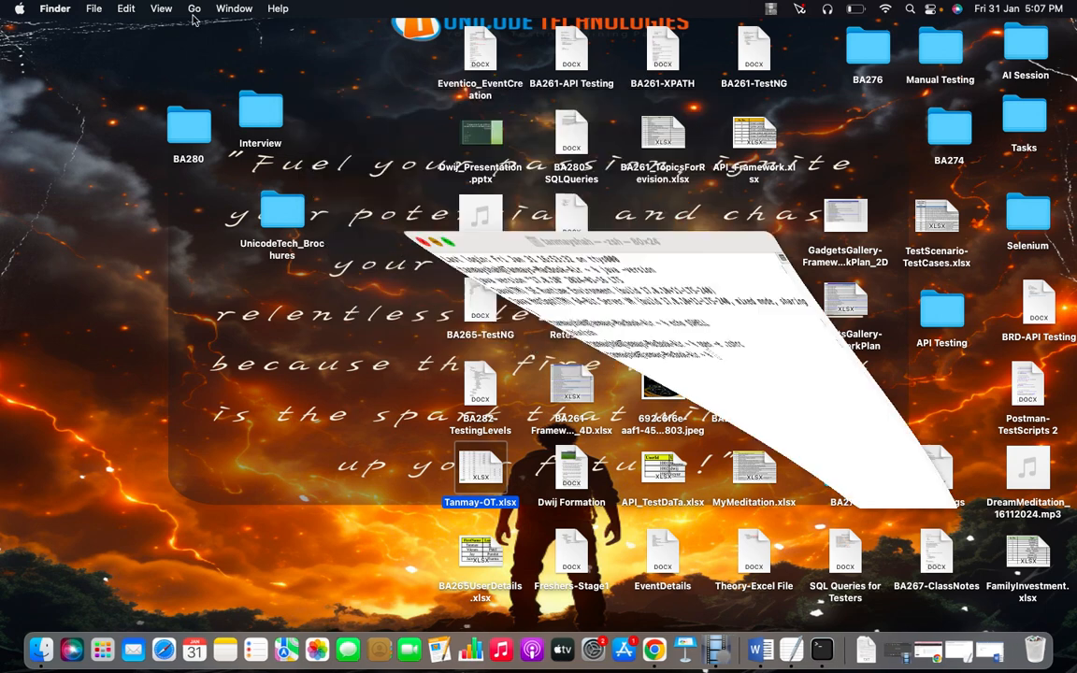
Step: Go to the /Library folder in Finder and browse through Java and JavaVirtualMachines into jdk-21.jdk/Contents
left_click(191, 12)
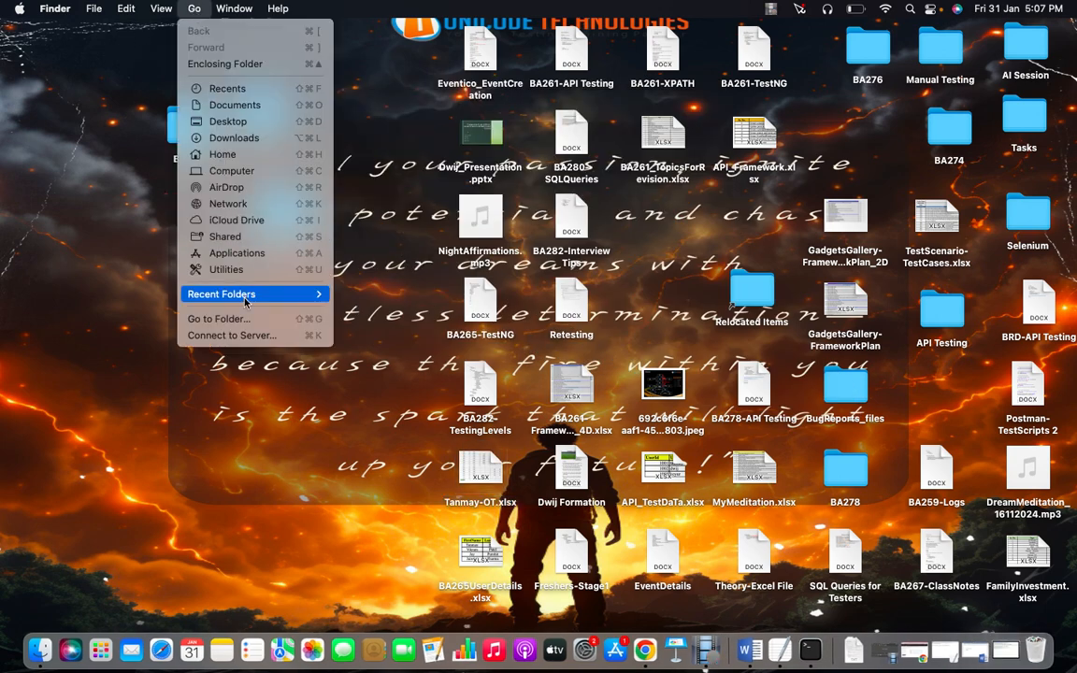
left_click(217, 286)
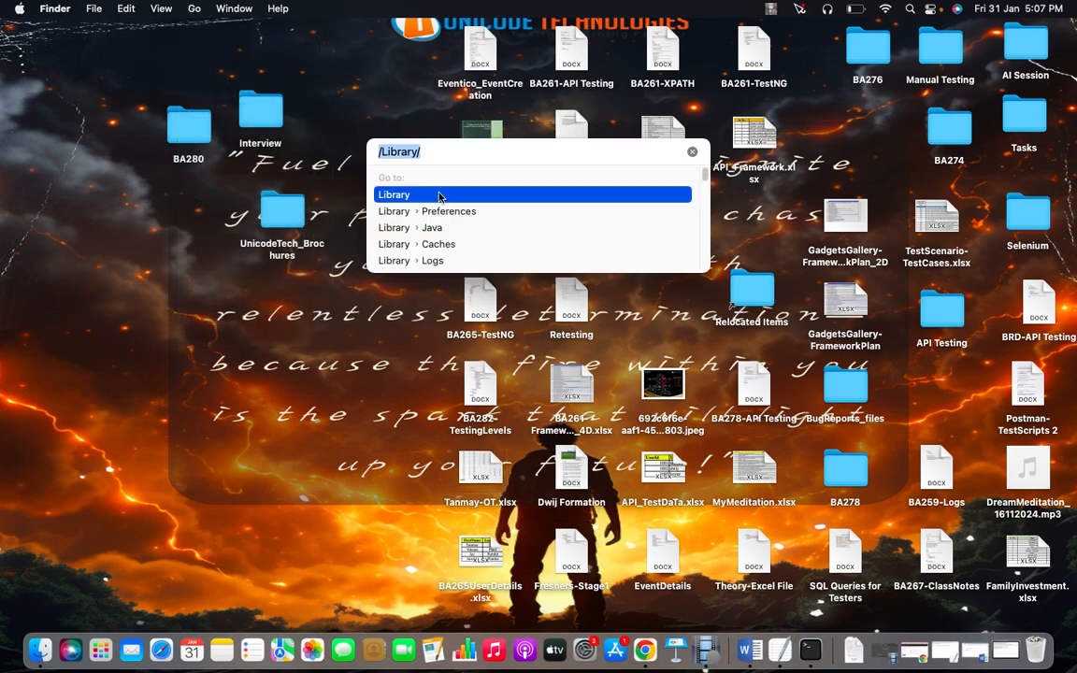
double_click(389, 198)
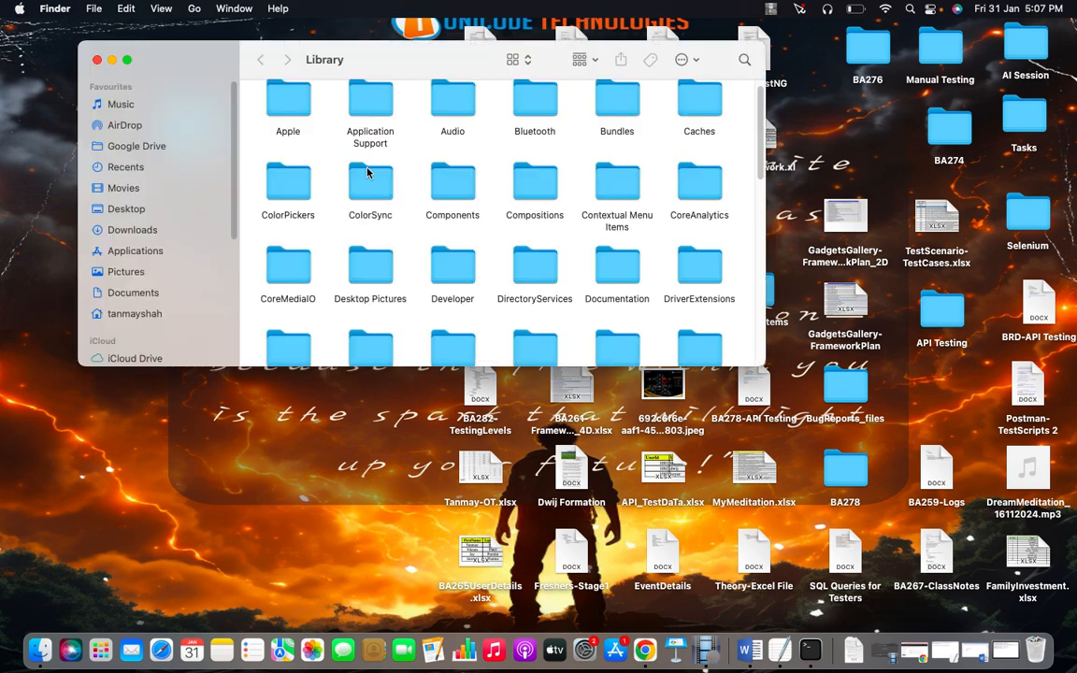
scroll(676, 268, "down", 3)
double_click(699, 321)
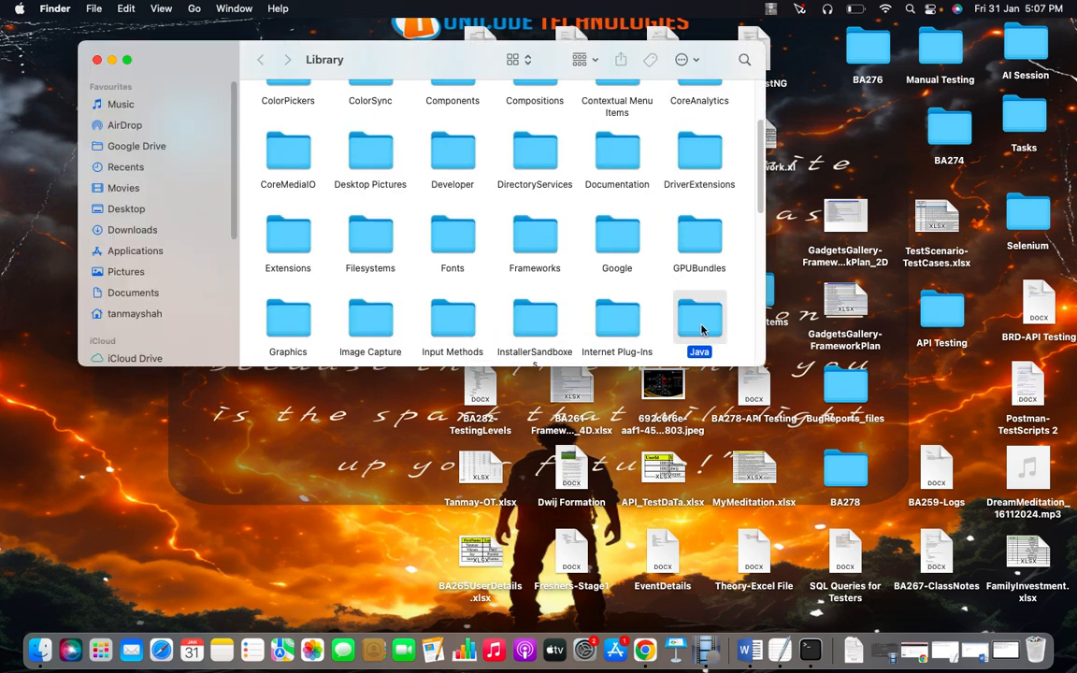
double_click(371, 127)
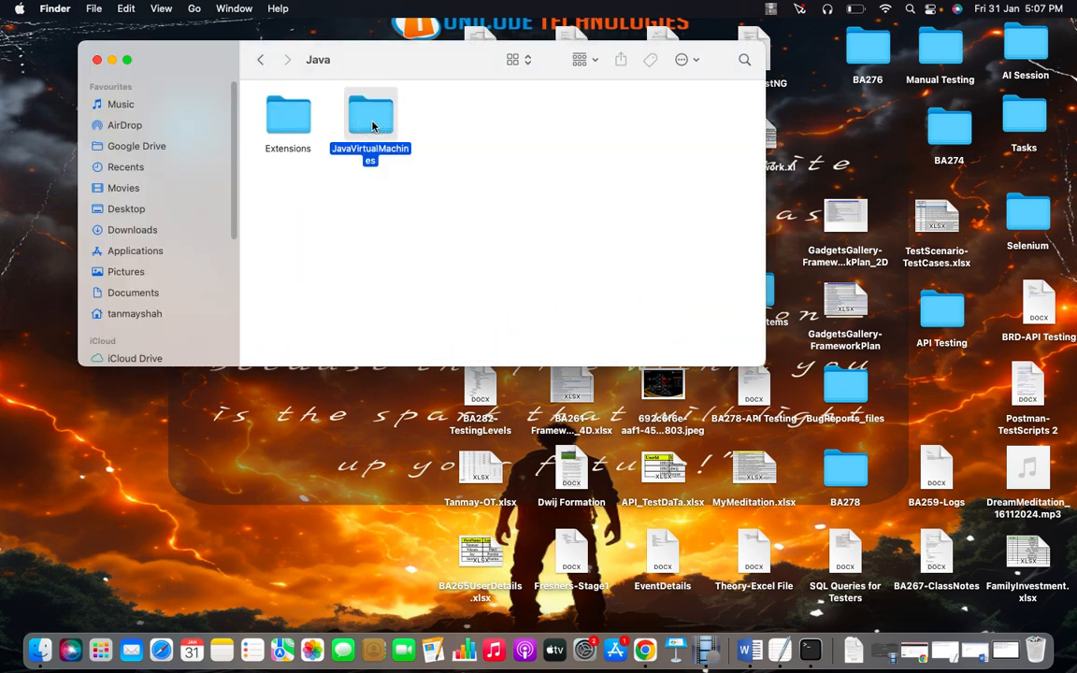
double_click(361, 126)
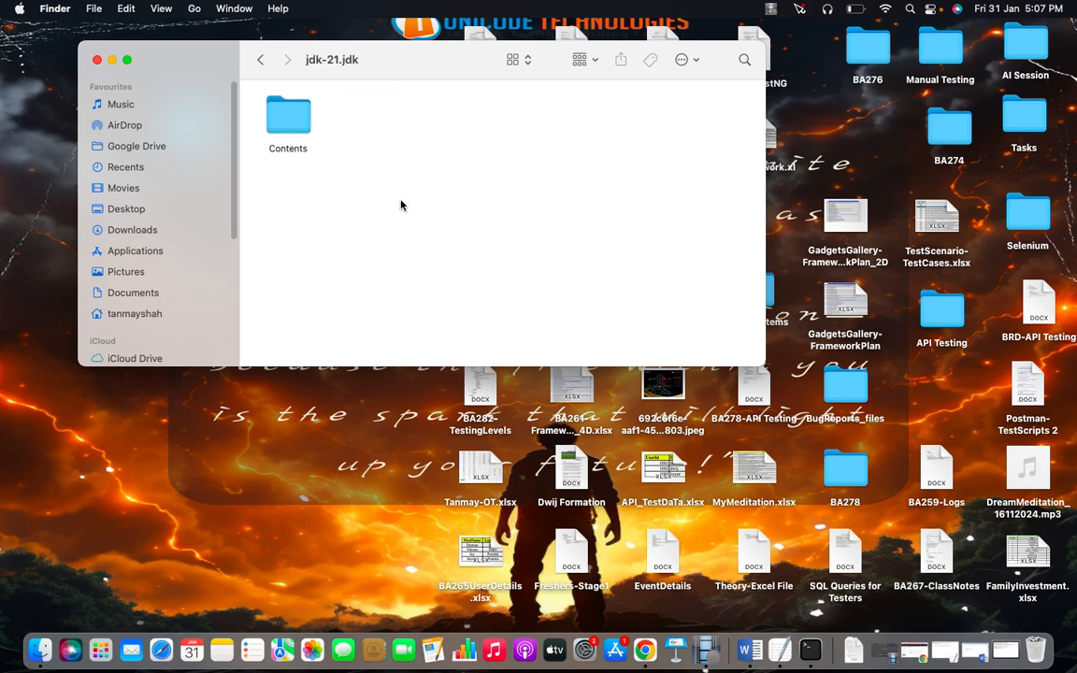
double_click(295, 124)
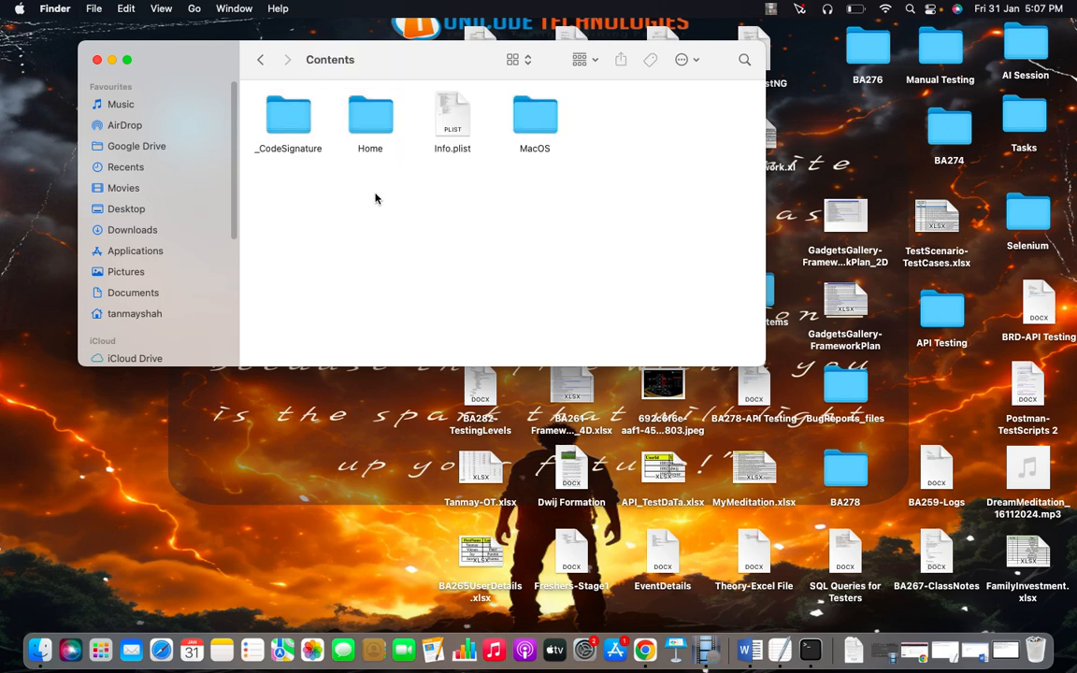
Step: Show the Home folder's info, select its location path, and close the info window
right_click(376, 124)
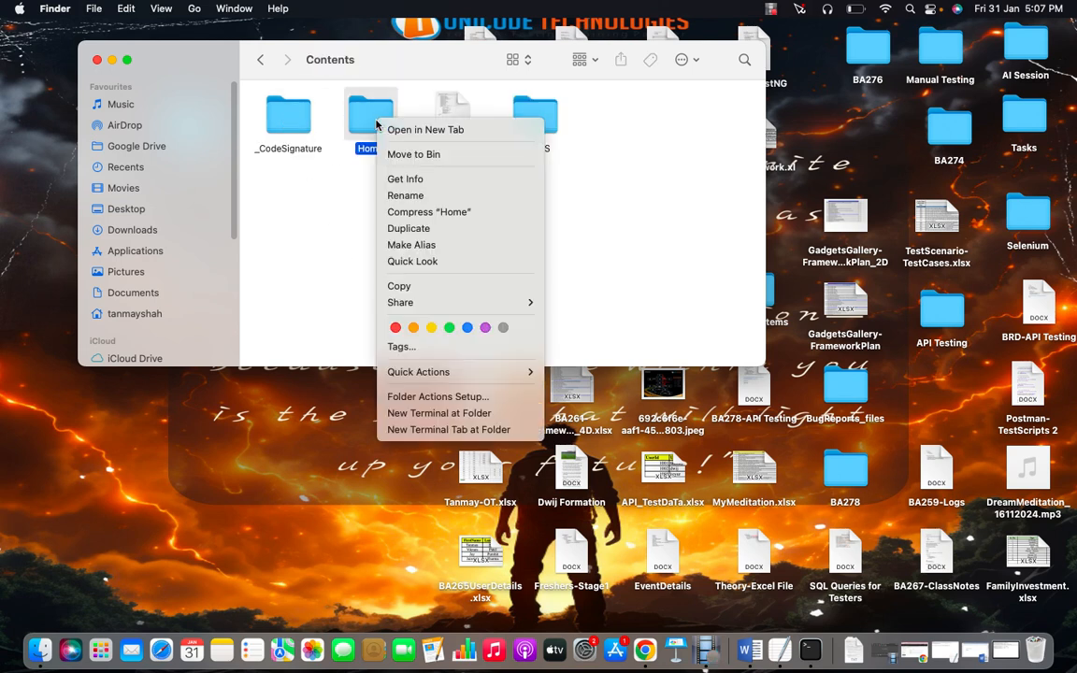
left_click(402, 177)
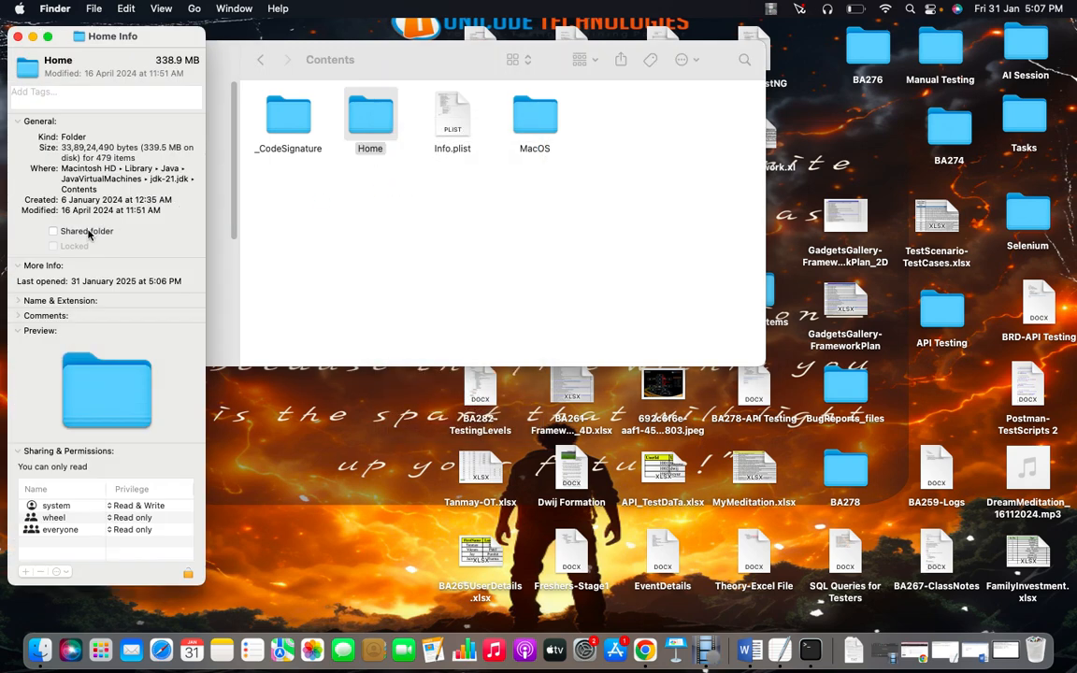
left_click_drag(57, 155, 129, 194)
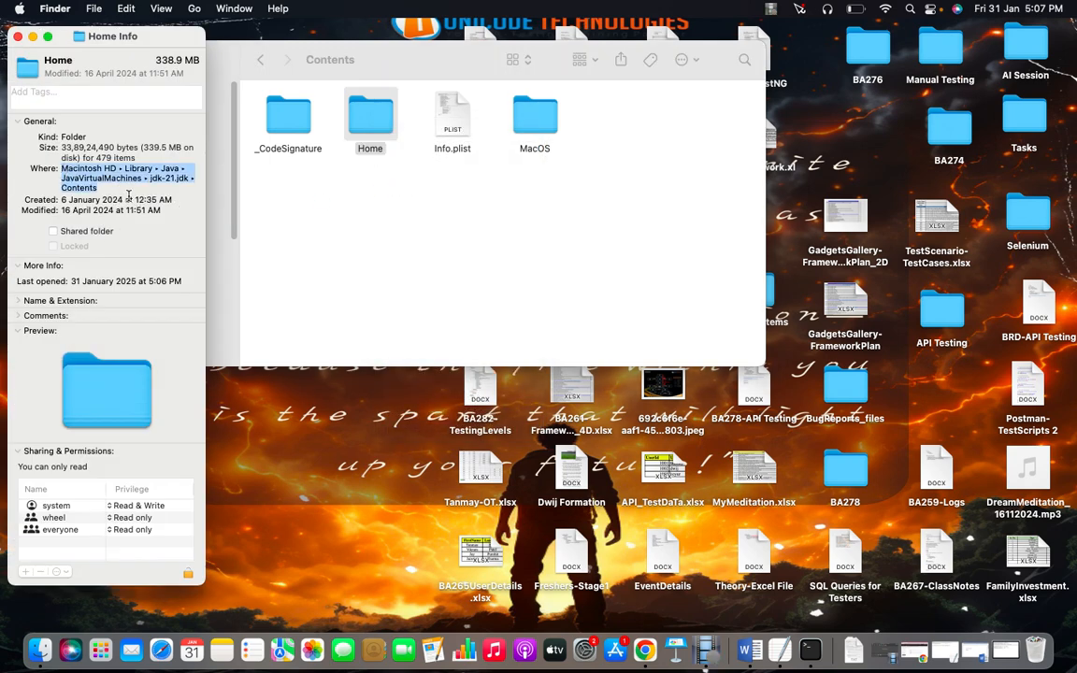
left_click(18, 37)
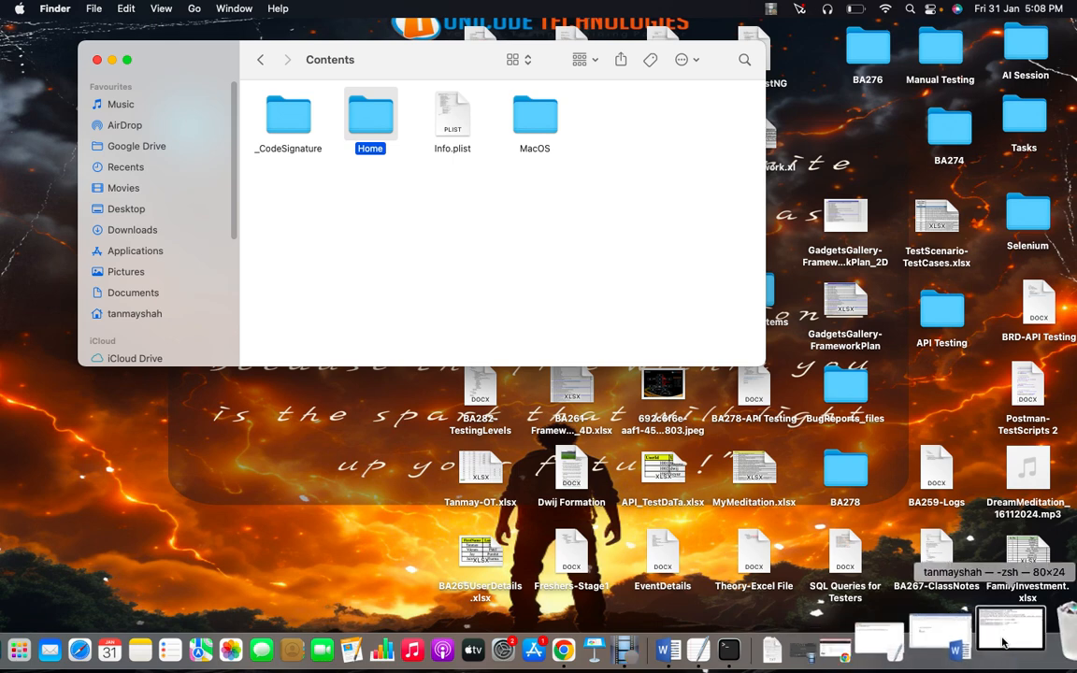
Step: Restore the Terminal and .zshrc windows and add the line "export PATH=$JAVA_HOME" below the JDK 21 export
left_click(1002, 641)
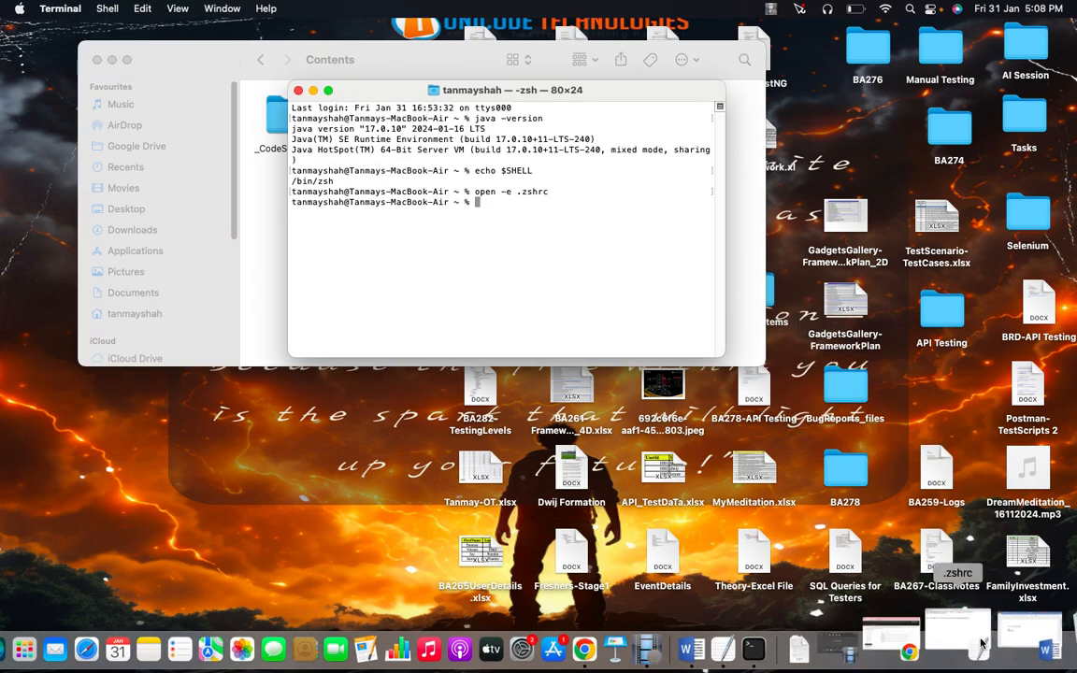
left_click(975, 641)
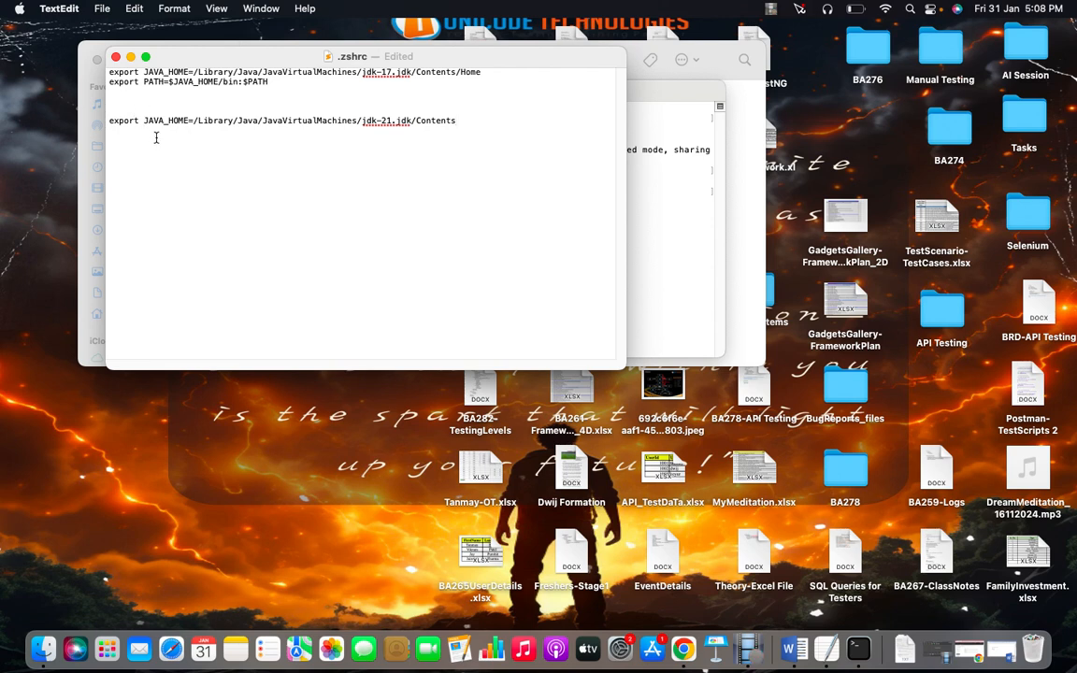
left_click(191, 120)
left_click_drag(191, 120, 143, 120)
left_click(542, 126)
type("export PATH")
type("$JA")
type("VA")
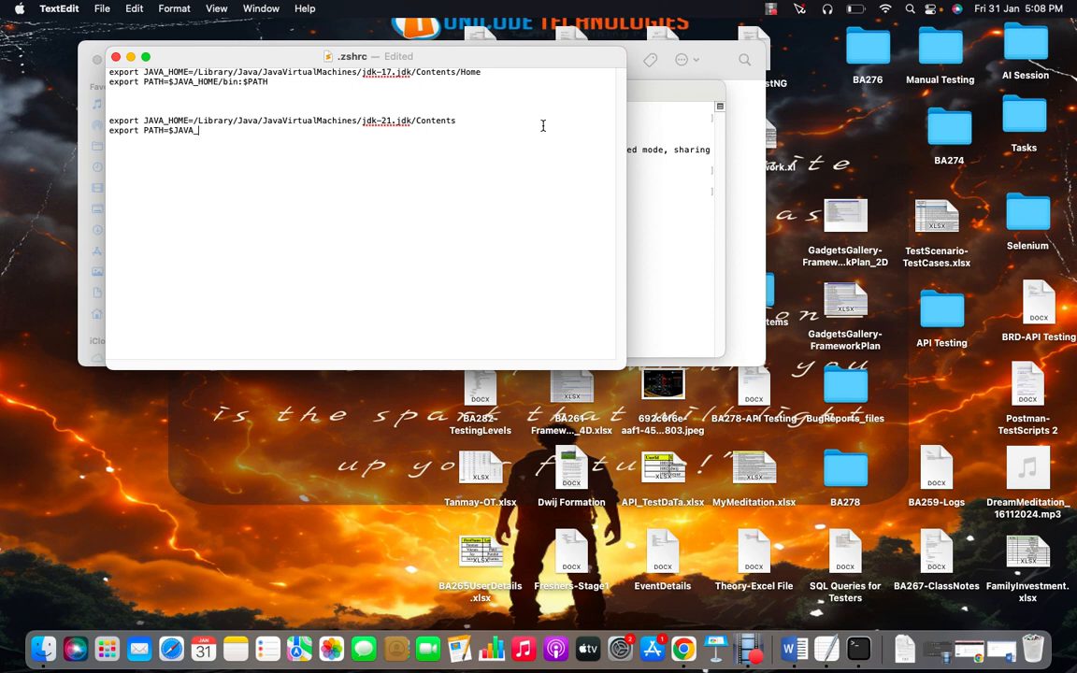
type("_HOME")
Step: Append "/Home" to the end of the JDK 21 JAVA_HOME path in .zshrc
left_click_drag(212, 120, 439, 127)
left_click(439, 120)
left_click(310, 137)
left_click(474, 117)
type("Home")
Step: Look inside the JDK 21 Home folder in Finder, go back to Contents, and return to .zshrc
key("super+Tab")
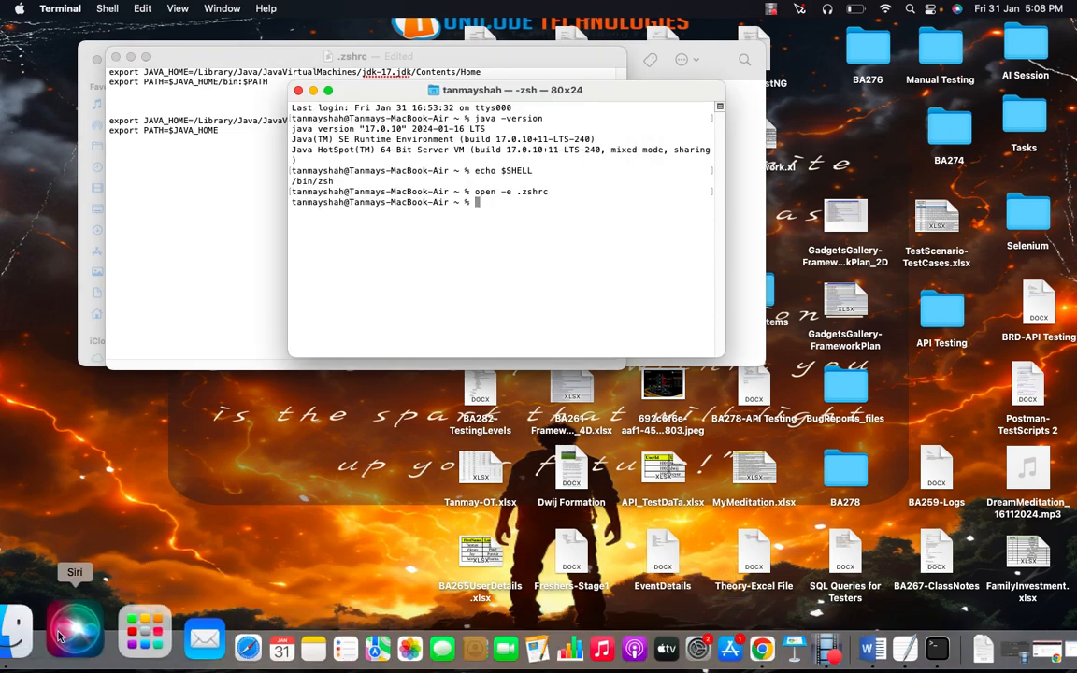
left_click(44, 634)
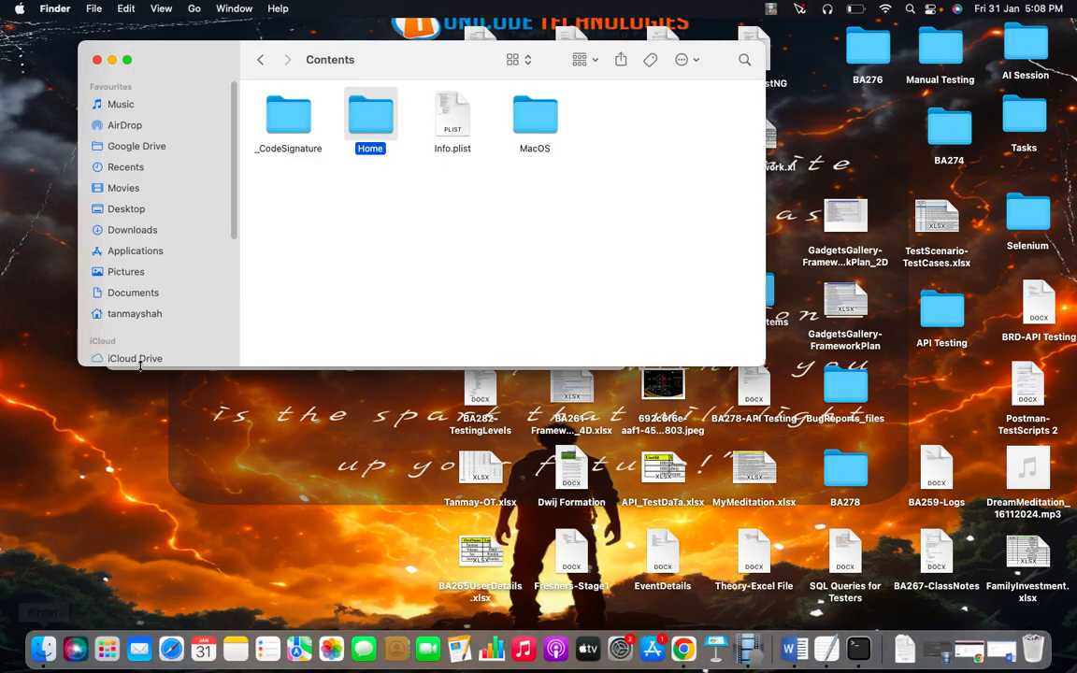
double_click(369, 120)
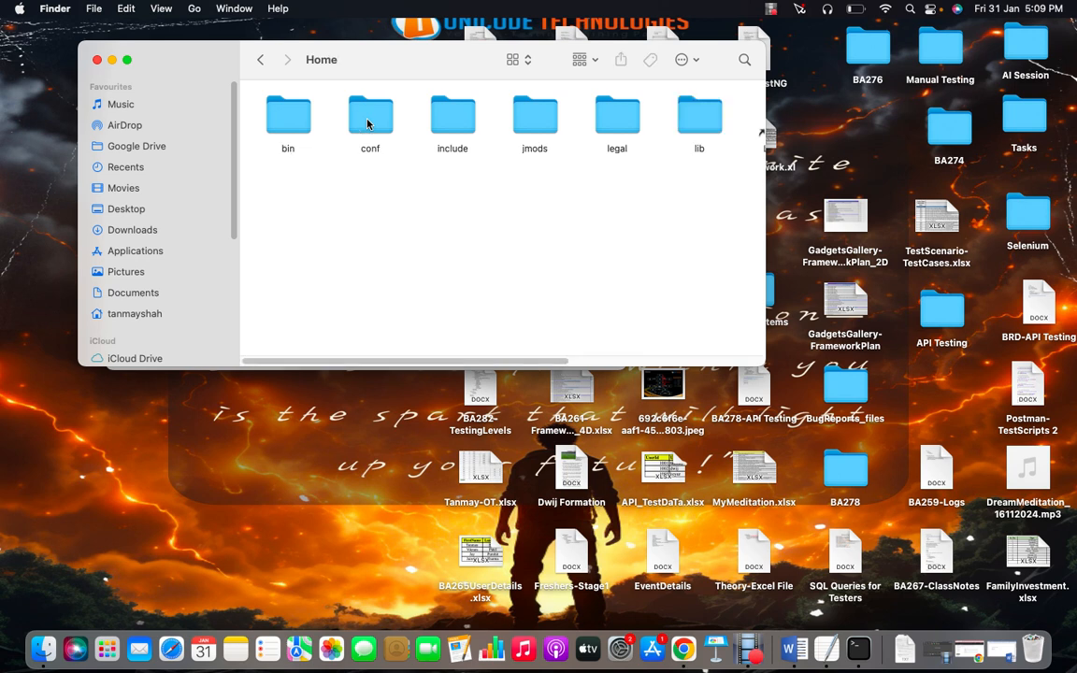
left_click(261, 62)
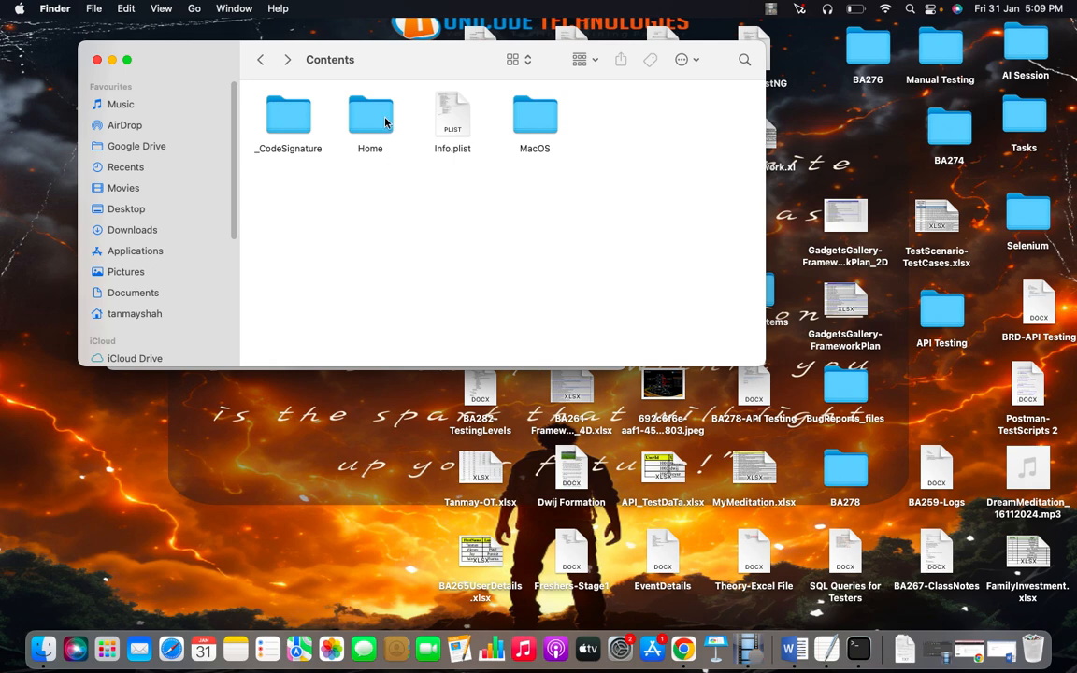
key("super+Tab")
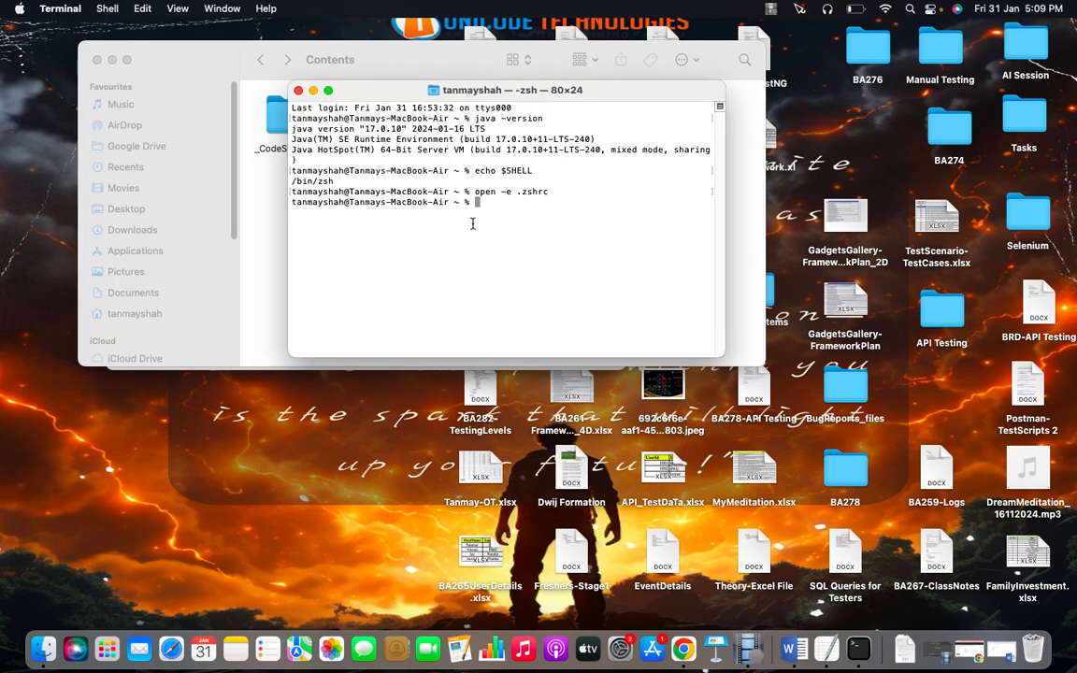
key("super+Tab")
key("super+Tab")
key("super+Tab")
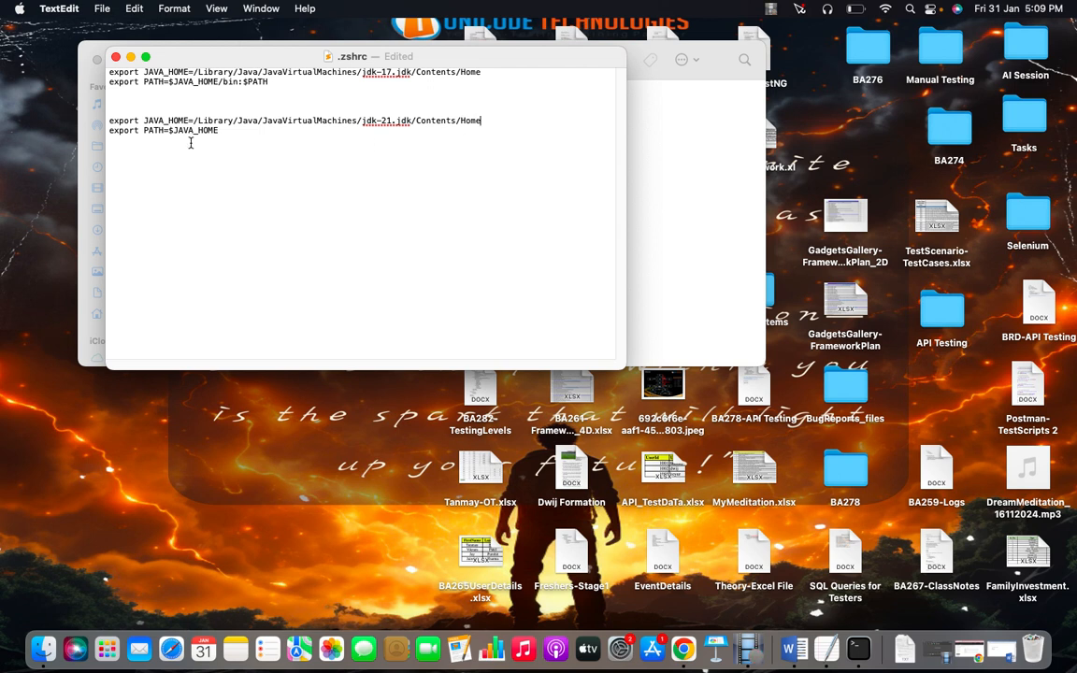
Step: Look into the JDK's Home/bin folder in Finder and complete the second export in .zshrc as "PATH=$JAVA_HOME/bin:$PATH"
left_click_drag(480, 120, 200, 121)
left_click(240, 132)
type("bin")
left_click(35, 645)
double_click(355, 116)
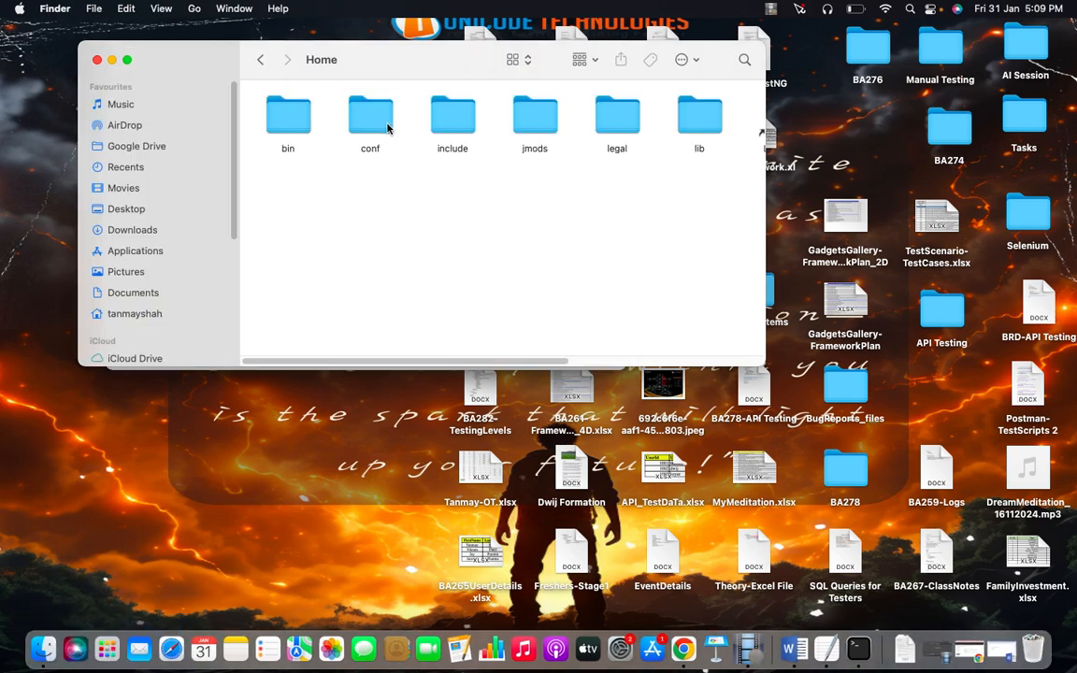
double_click(299, 123)
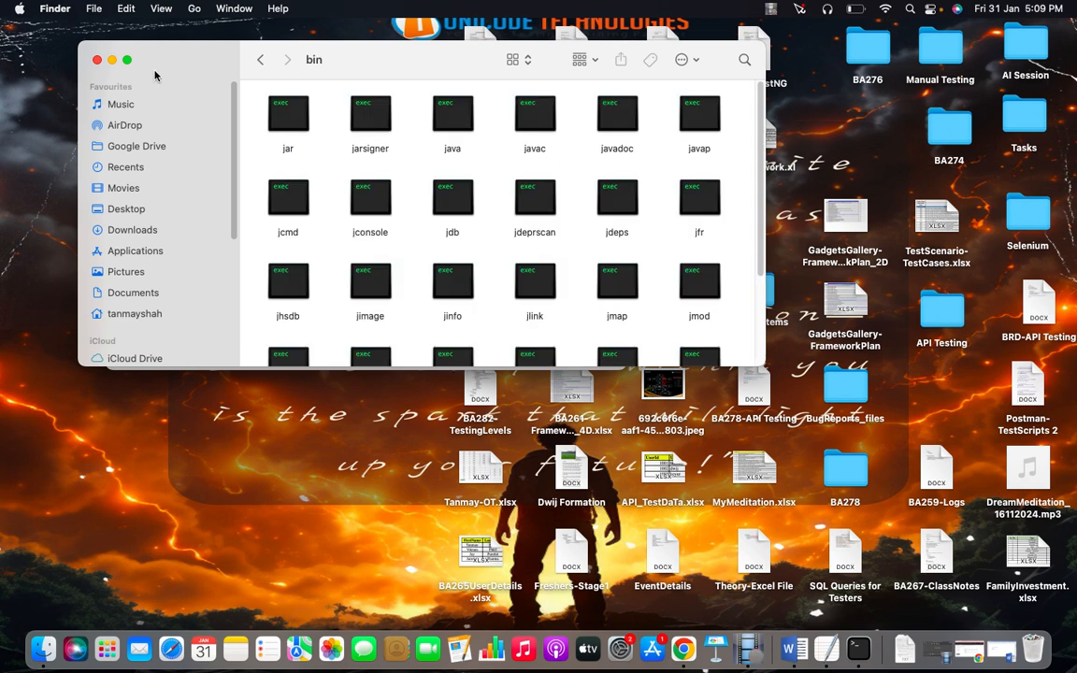
key("super+Tab")
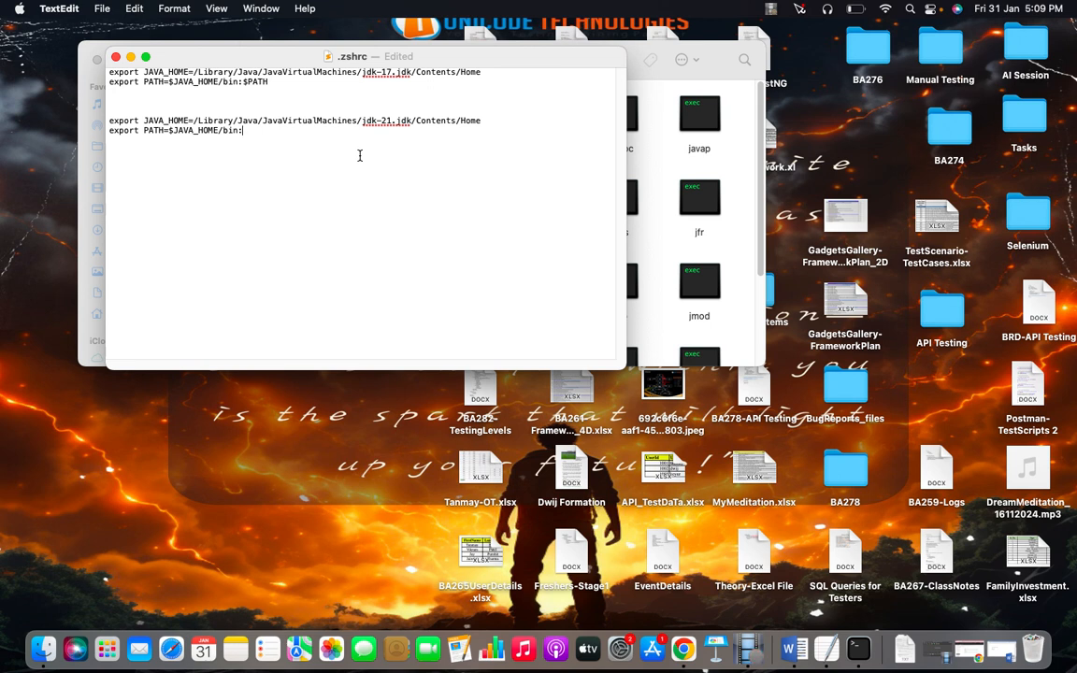
type("$PATH")
Step: Delete the two JDK 21 export lines from .zshrc, and close the .zshrc and Finder windows
left_click_drag(268, 130, 111, 114)
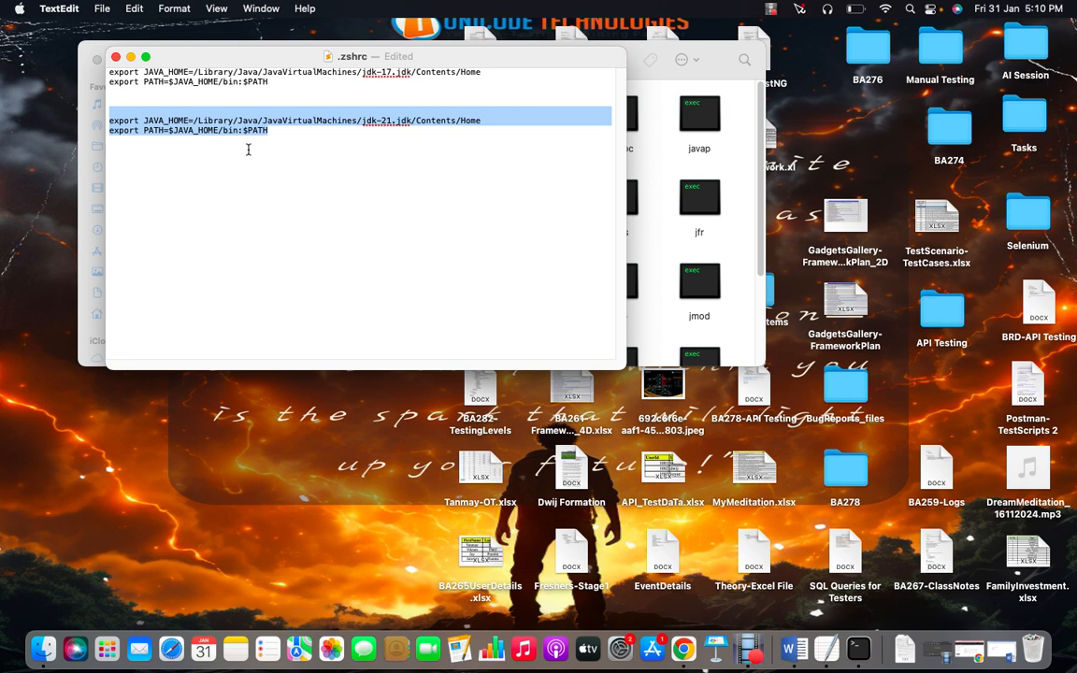
key("BackSpace")
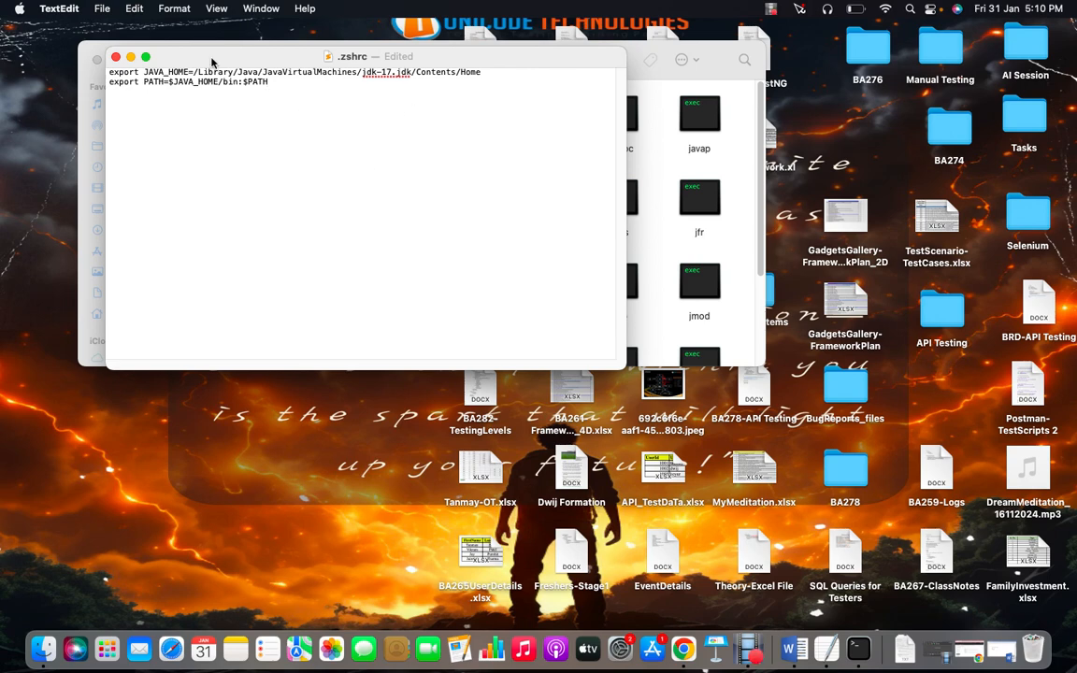
left_click(115, 57)
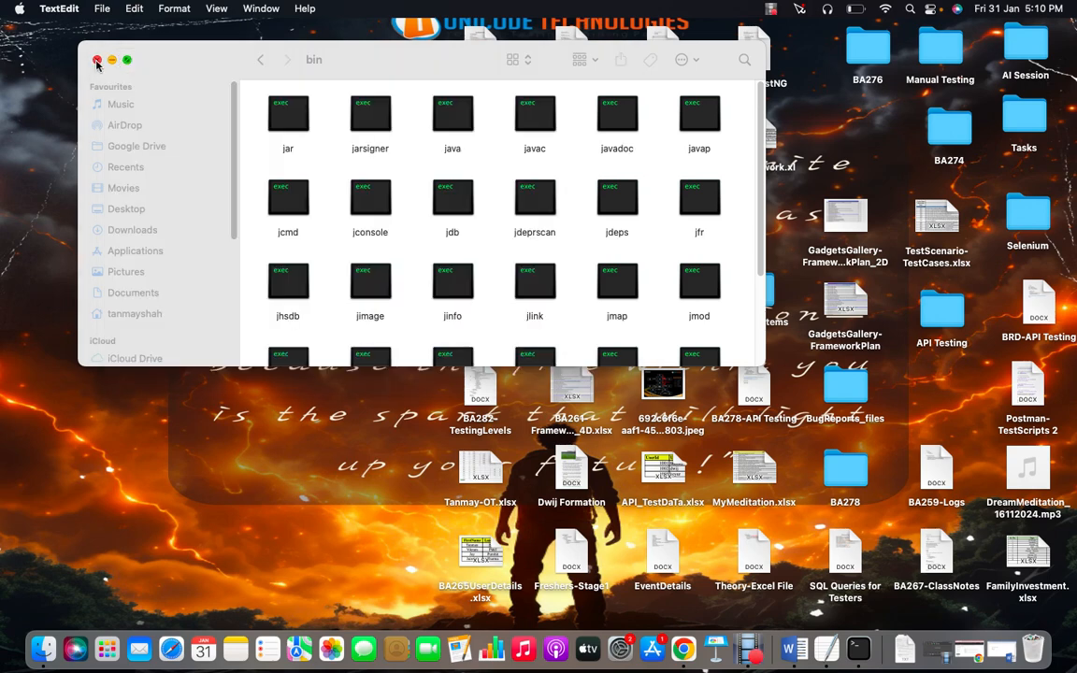
left_click(96, 61)
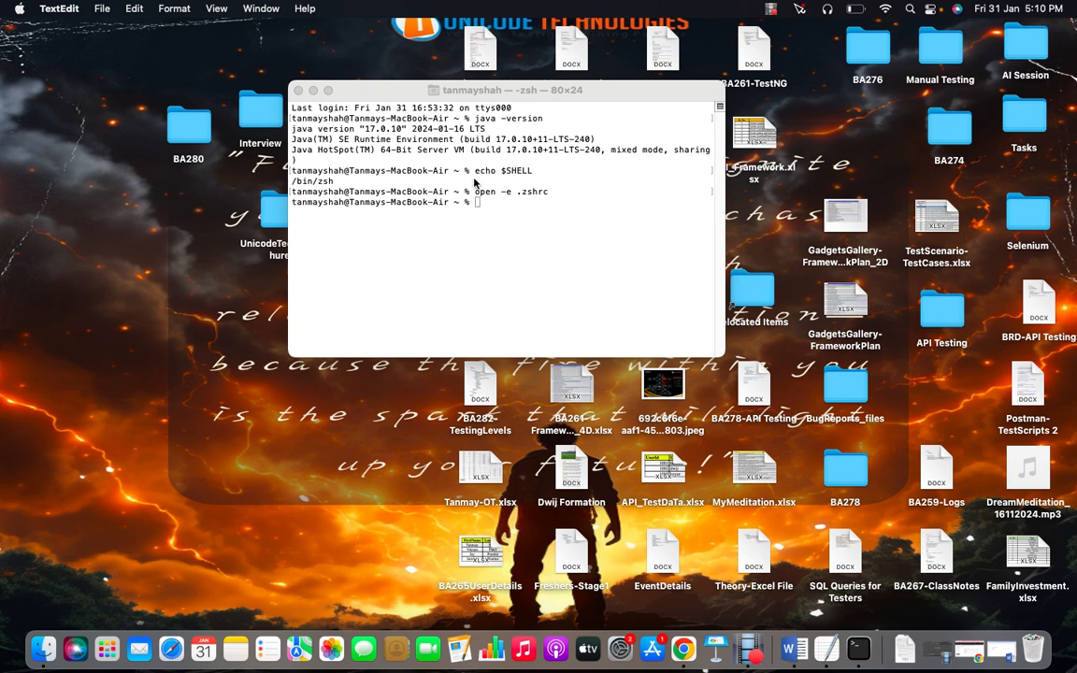
Step: Highlight the earlier open command in Terminal and enter "touch .zshrc" at the prompt without running it
left_click(538, 198)
left_click_drag(560, 197, 477, 192)
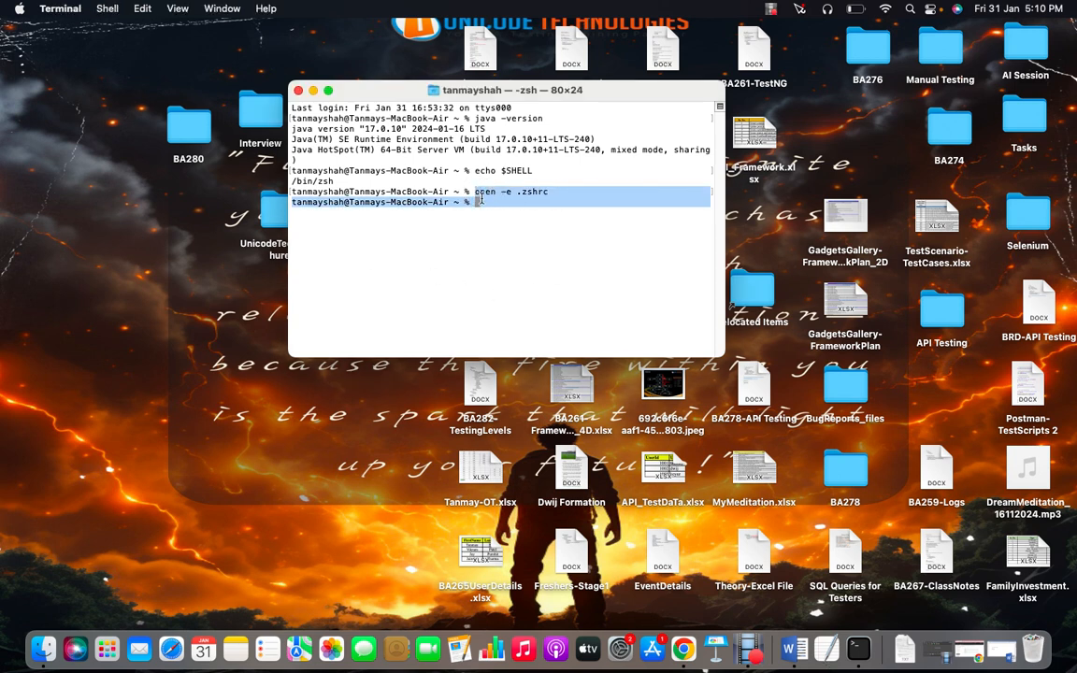
left_click(530, 242)
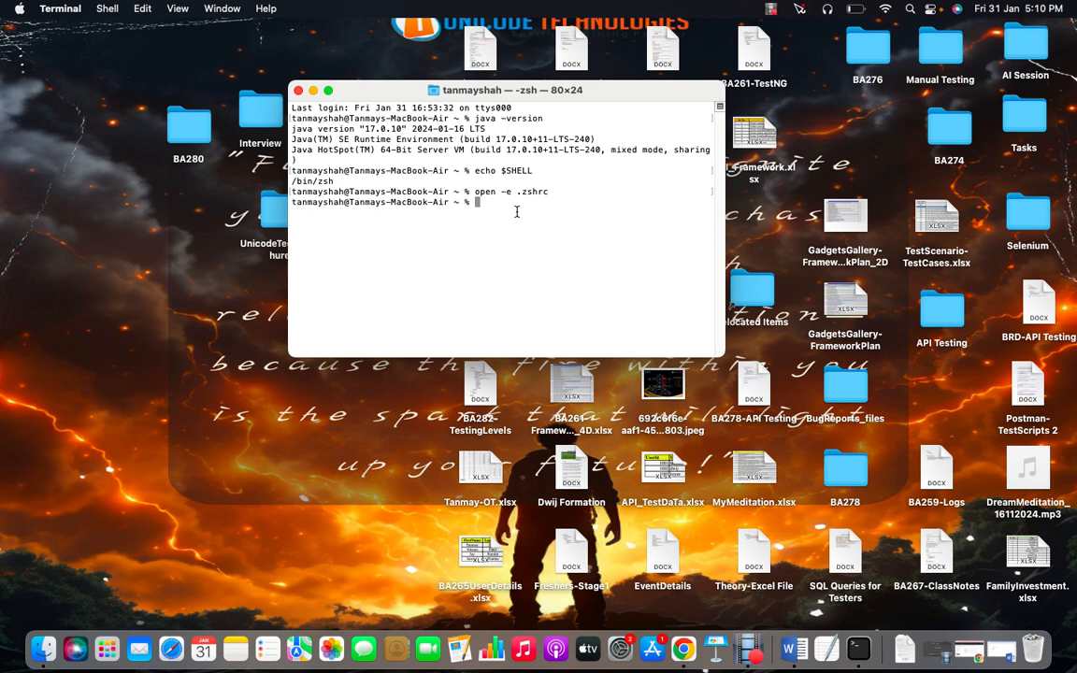
type("touch .zshrc")
left_click_drag(555, 190, 473, 192)
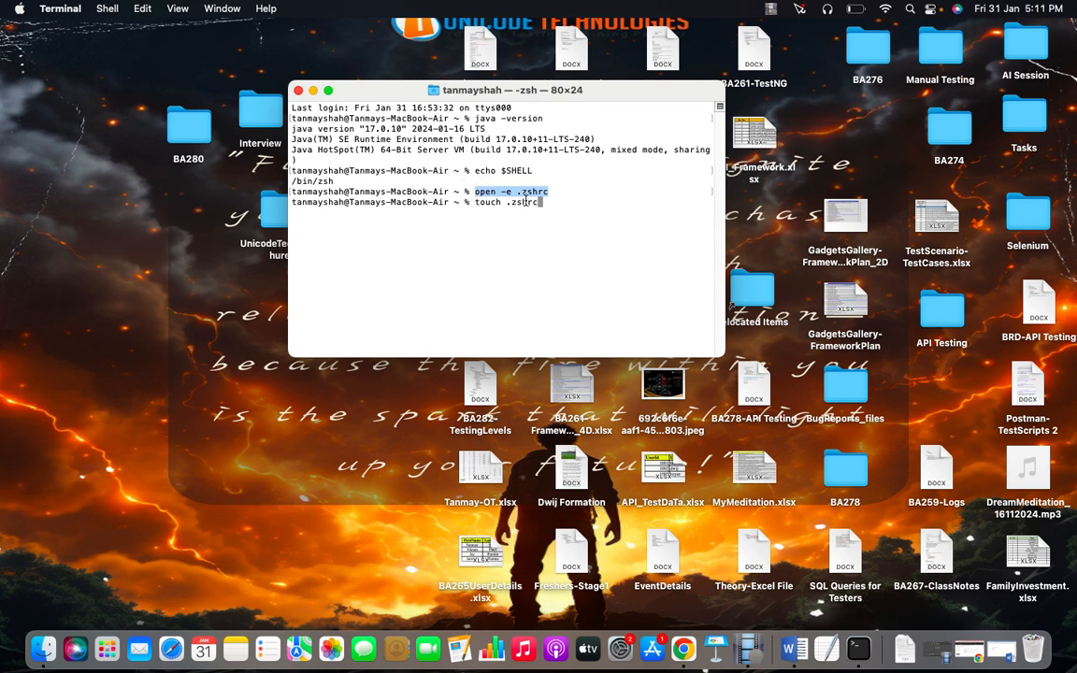
left_click(486, 187)
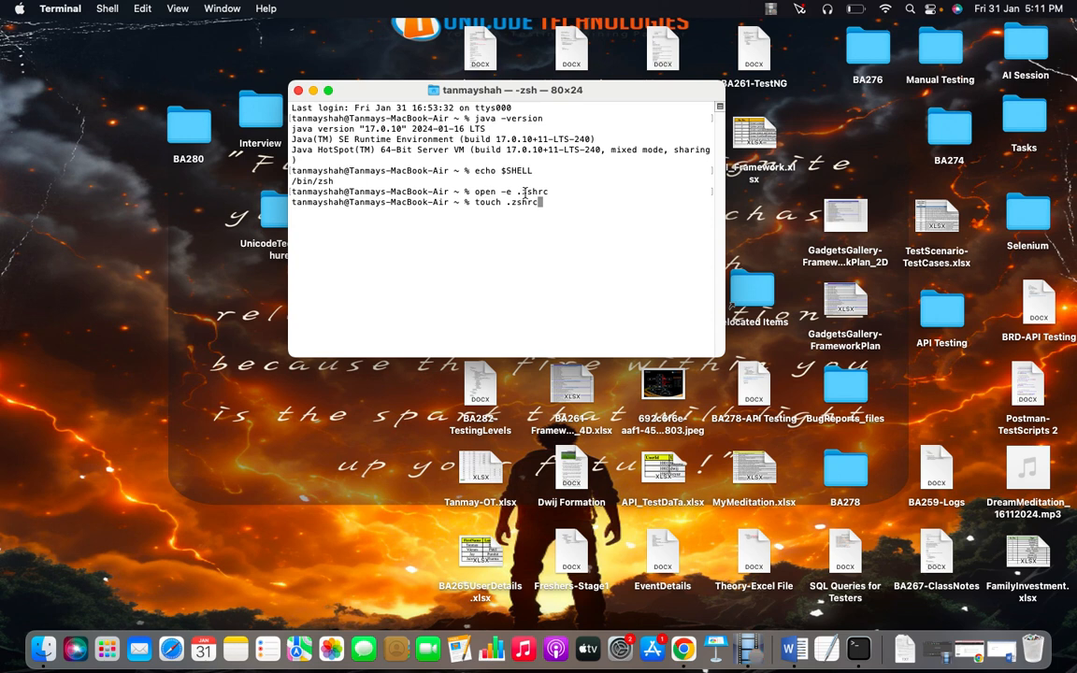
Step: Replace the prompt's command with "open -e .bash_profile" as the bash variant, and clear it without running it
left_click_drag(523, 191, 552, 191)
type("bas")
key("BackSpace")
key("BackSpace")
key("BackSpace")
key("BackSpace")
key("Up")
key("BackSpace")
key("BackSpace")
key("BackSpace")
key("BackSpace")
key("BackSpace")
type("bash_profile")
key("BackSpace")
key("BackSpace")
key("BackSpace")
key("BackSpace")
key("BackSpace")
key("BackSpace")
key("BackSpace")
key("BackSpace")
key("BackSpace")
key("BackSpace")
key("BackSpace")
key("BackSpace")
key("BackSpace")
key("BackSpace")
key("BackSpace")
key("BackSpace")
key("BackSpace")
key("BackSpace")
key("BackSpace")
key("BackSpace")
key("BackSpace")
Step: Enter "source .zshrc" at the Terminal prompt and clear it without running it
type("source .zshrc")
key("BackSpace")
key("BackSpace")
key("BackSpace")
key("BackSpace")
key("BackSpace")
key("BackSpace")
key("BackSpace")
key("BackSpace")
key("BackSpace")
key("BackSpace")
key("BackSpace")
key("BackSpace")
key("BackSpace")
Step: Run "echo $JAVA_HOME" in Terminal and highlight the path it prints
type("echo $JAVA_HOME")
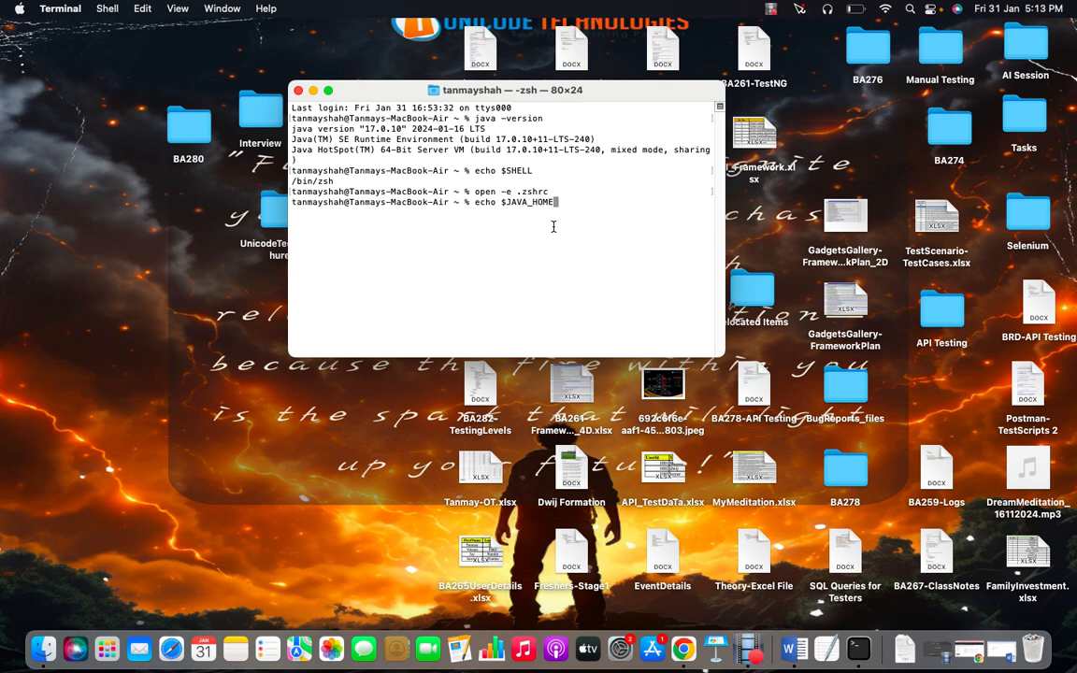
key("Return")
left_click_drag(596, 212, 280, 212)
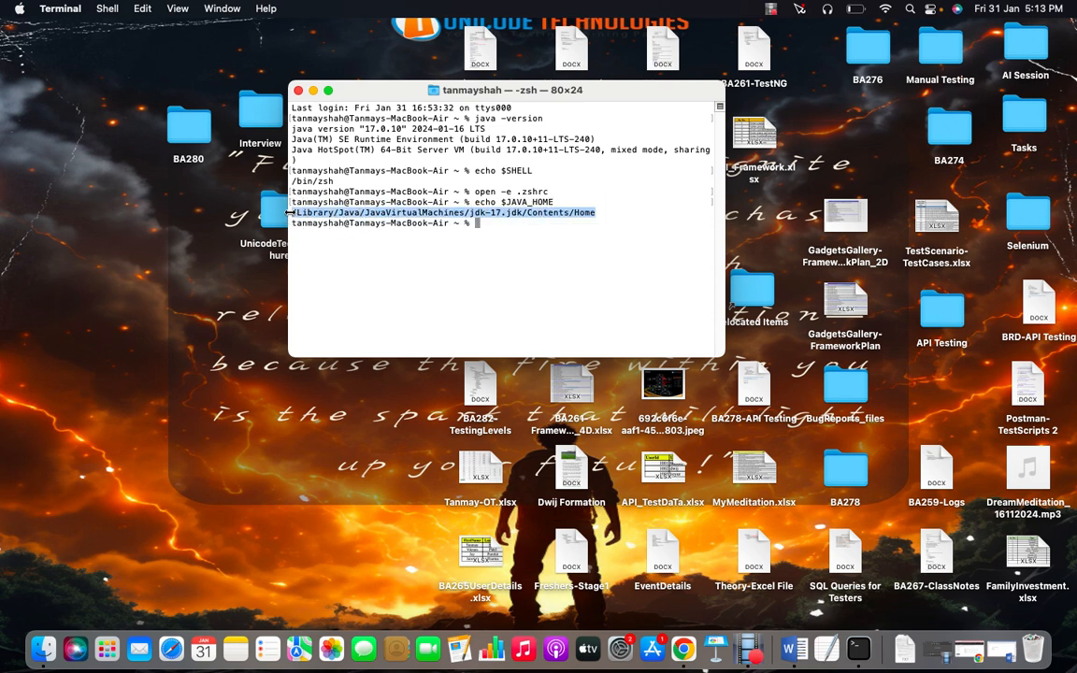
left_click(628, 246)
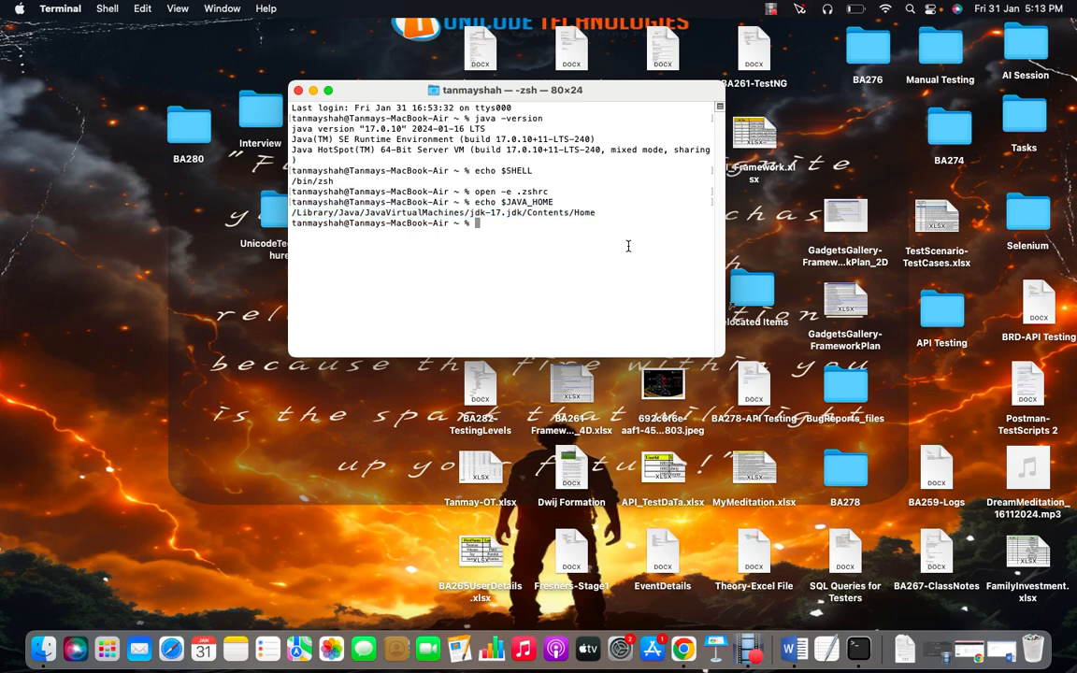
Step: Run "echo $PATH" in Terminal and highlight the JDK bin entry in its output
type("echo $JAVA_H")
key("BackSpace")
key("BackSpace")
key("BackSpace")
key("BackSpace")
key("BackSpace")
key("BackSpace")
type("PATH")
key("Return")
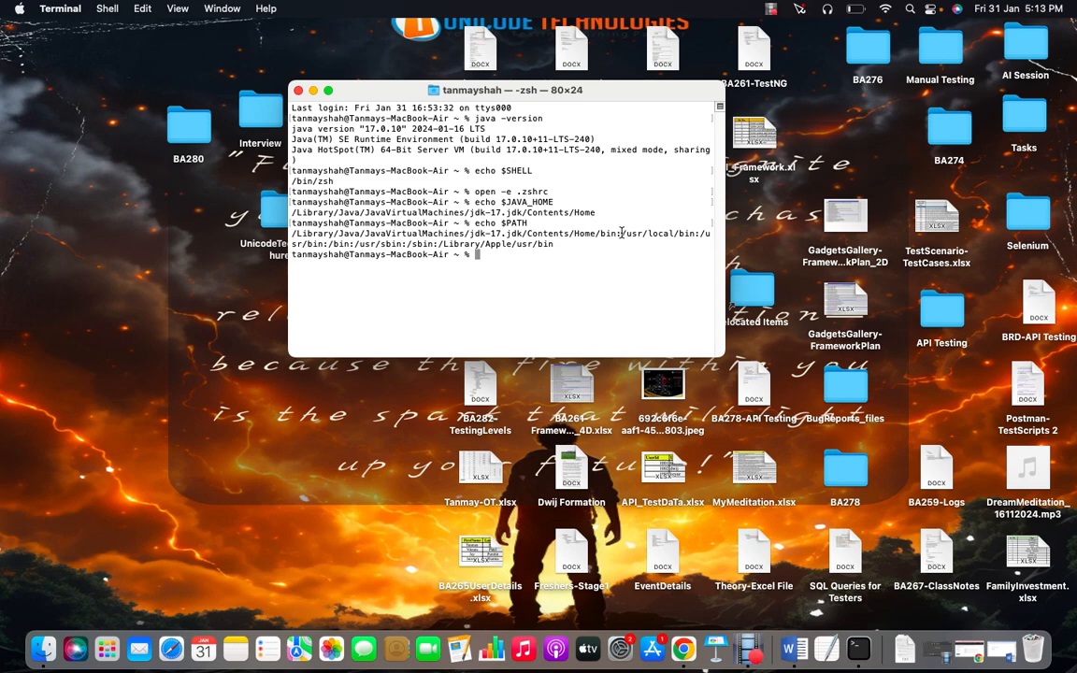
left_click_drag(621, 233, 297, 234)
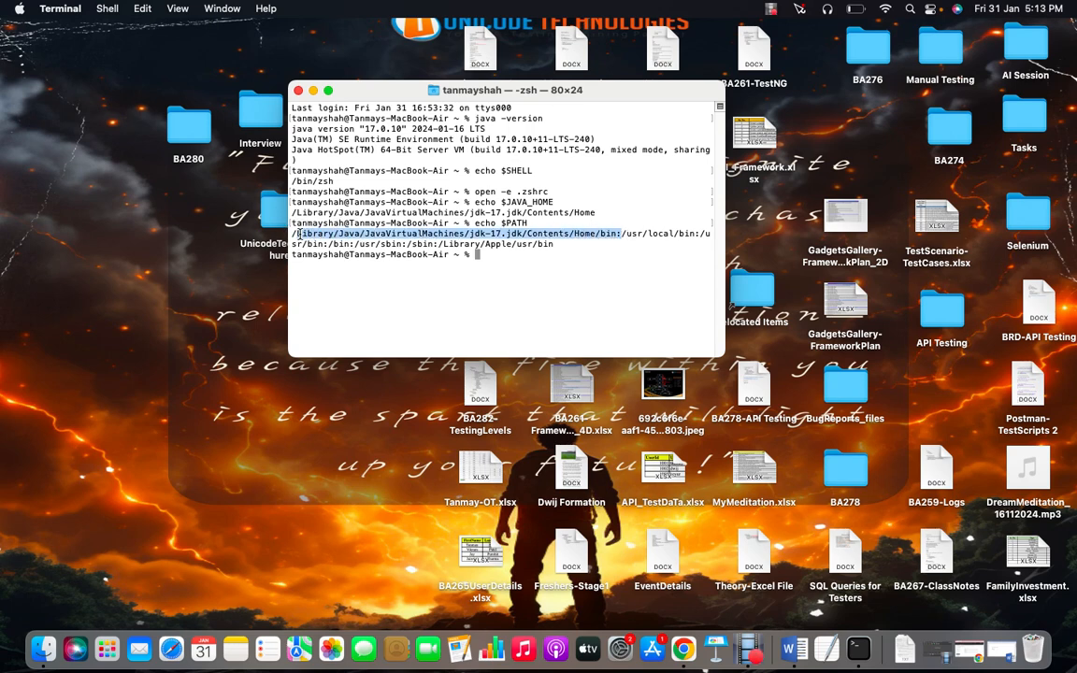
Step: Close the Terminal window, open a new one, and restore the minimized Word window
left_click(299, 91)
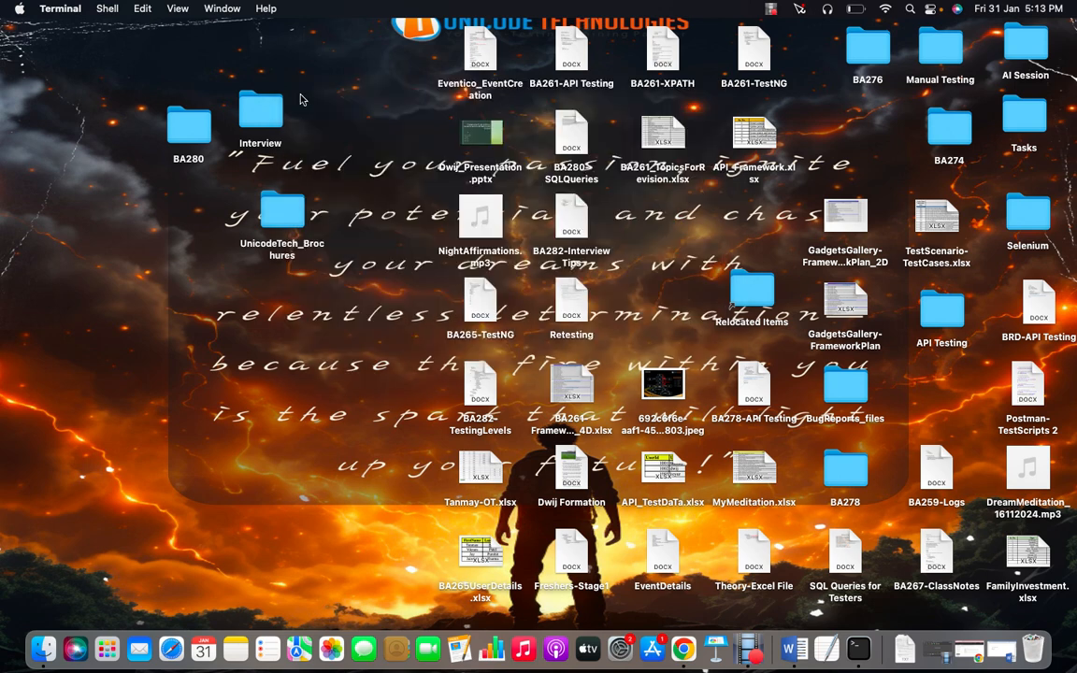
left_click(862, 648)
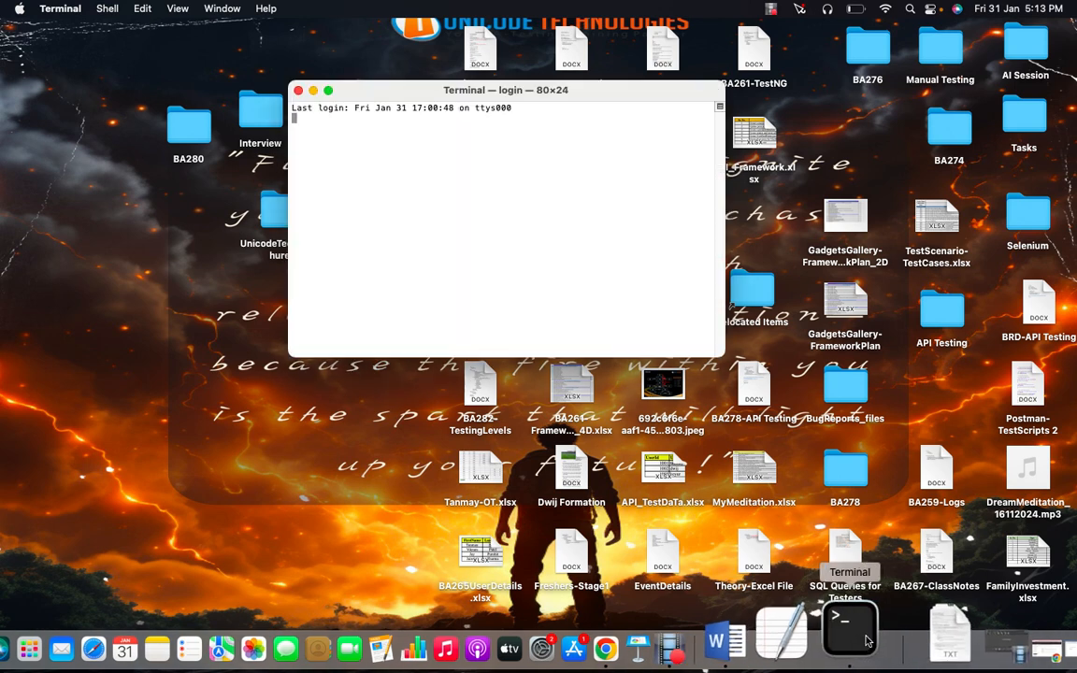
left_click(1002, 643)
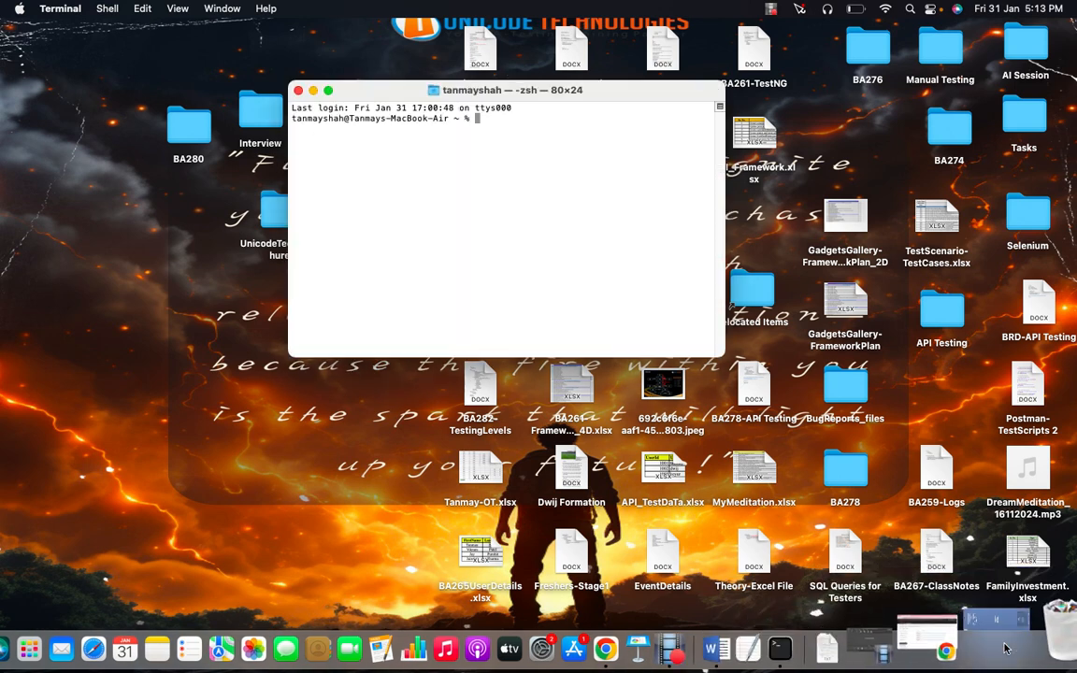